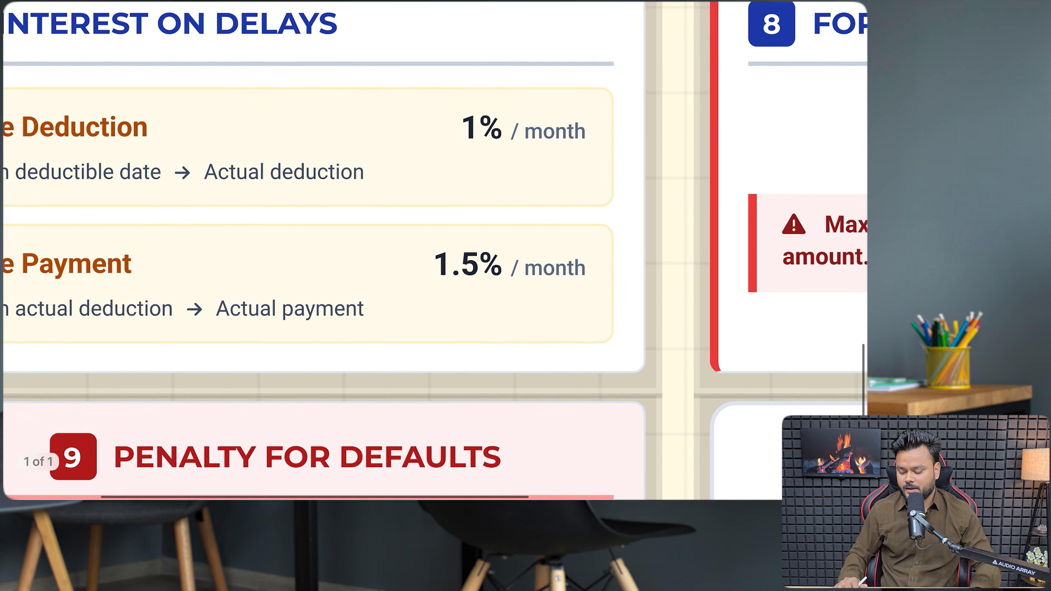
# - Scroll the zoomed notes image up to bring the Interest on Delays section into view
pyautogui.scroll(3, 434, 251)
# - Highlight the Interest on Delays heading and its 1% late deduction and 1.5% late payment rates
pyautogui.hscroll(1, 435, 251)
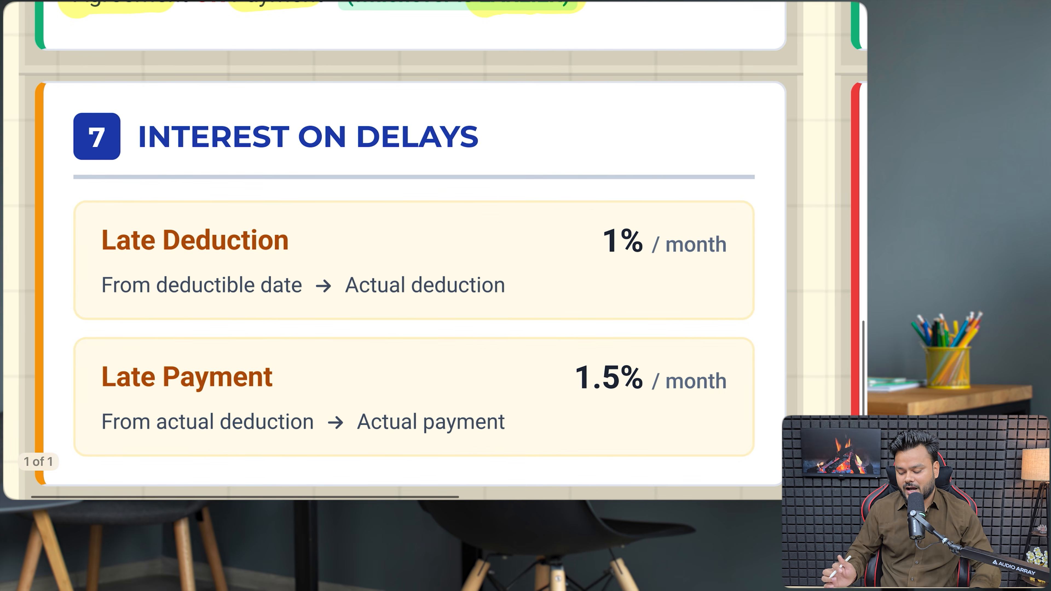
pyautogui.moveTo(130, 134); pyautogui.dragTo(482, 135)
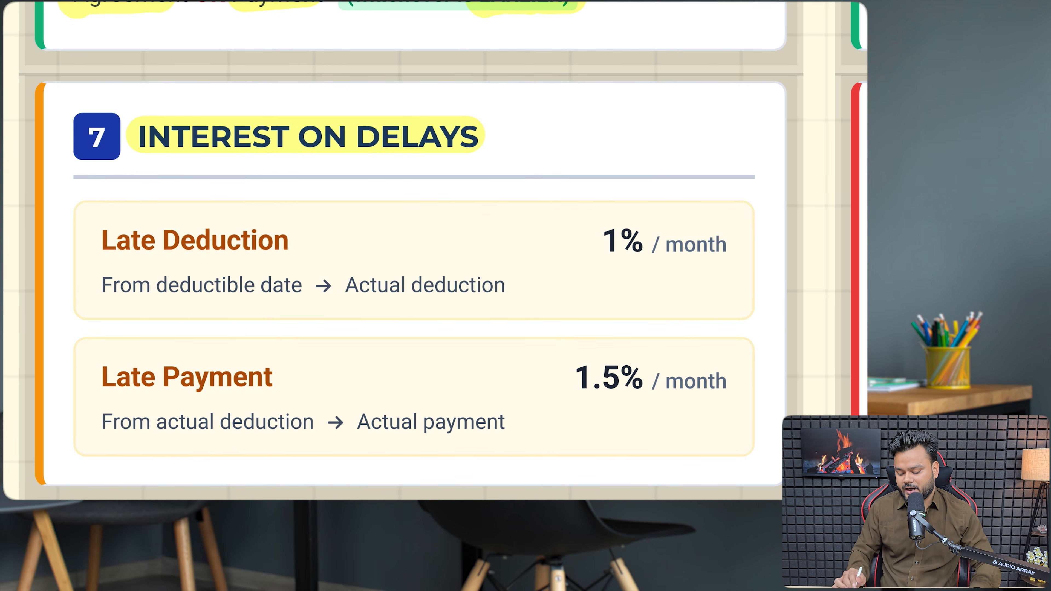
pyautogui.moveTo(100, 242); pyautogui.dragTo(302, 239)
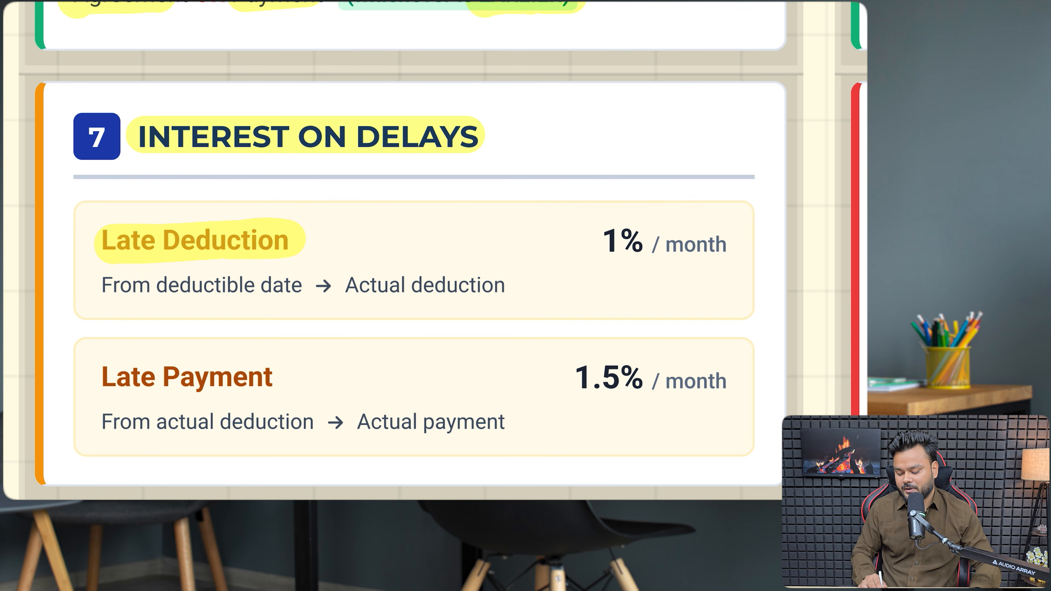
pyautogui.moveTo(594, 241); pyautogui.dragTo(743, 243)
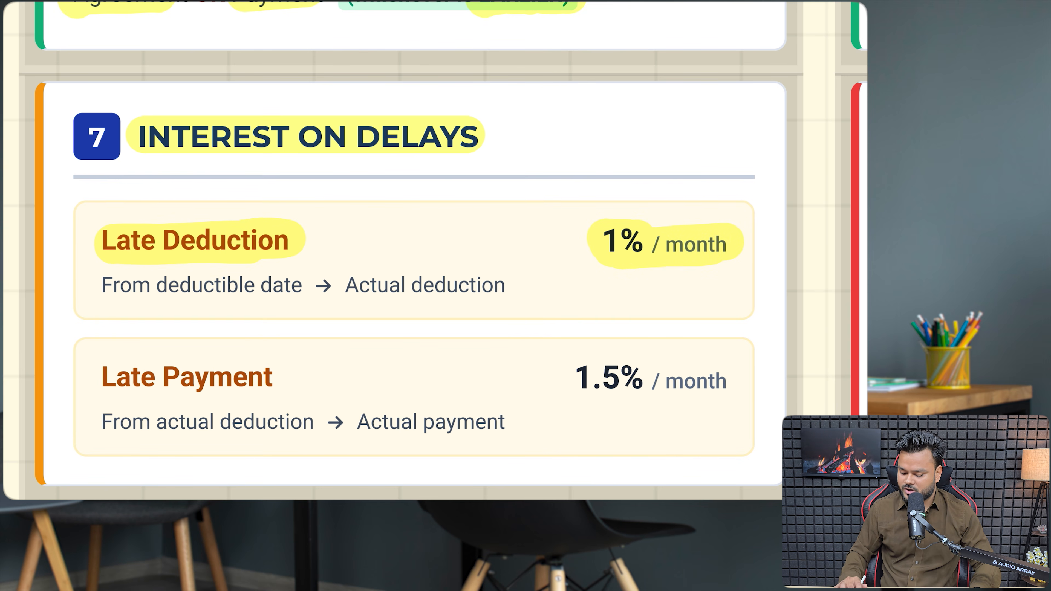
pyautogui.scroll(-1, 434, 250)
pyautogui.moveTo(107, 336); pyautogui.dragTo(283, 338)
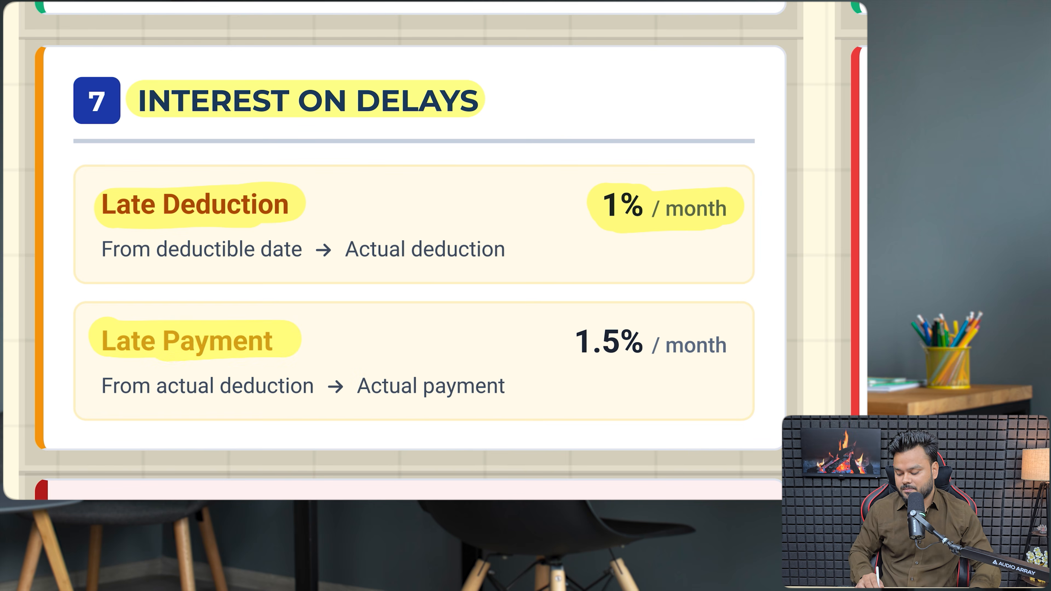
pyautogui.moveTo(574, 341); pyautogui.dragTo(724, 343)
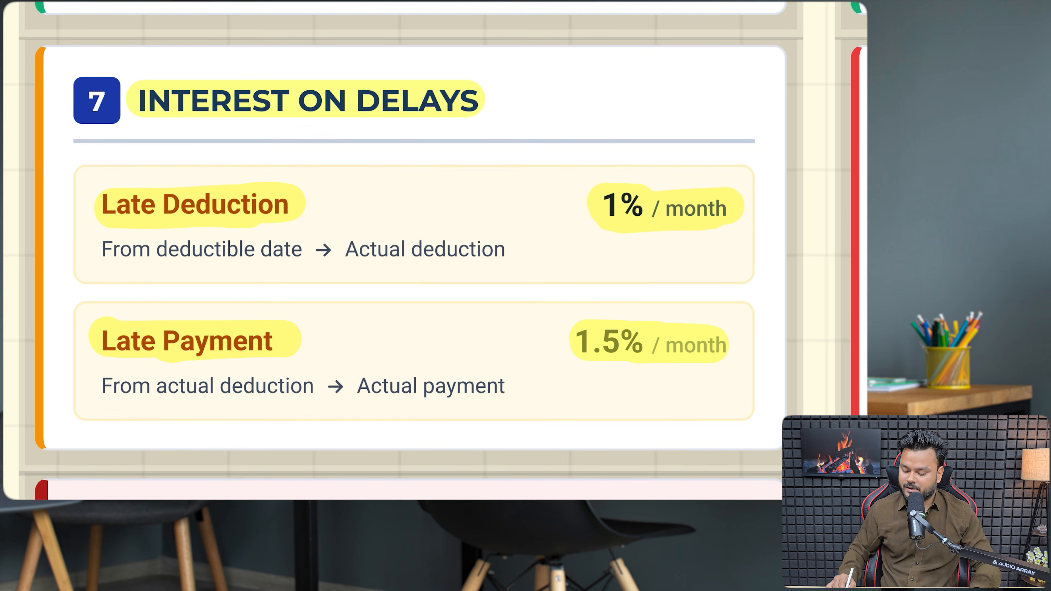
# - Highlight FORM 141 in the late fee heading and the ₹200 per day fee
pyautogui.hscroll(15, 434, 250)
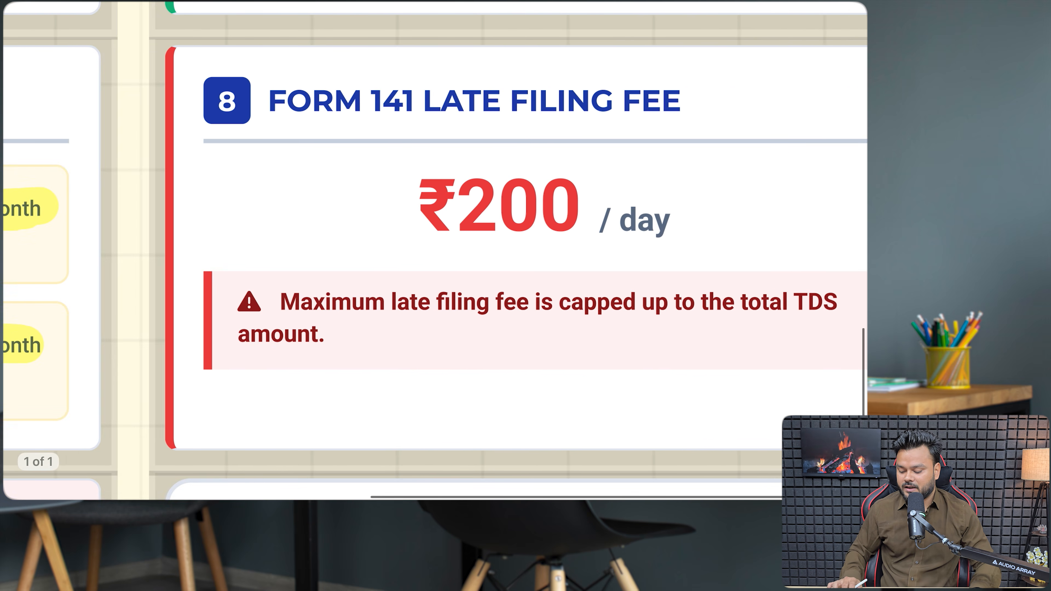
pyautogui.hscroll(1, 435, 250)
pyautogui.moveTo(226, 108); pyautogui.dragTo(385, 92)
pyautogui.moveTo(379, 205)
pyautogui.mouseDown()
pyautogui.moveTo(563, 201)
pyautogui.moveTo(628, 220)
pyautogui.mouseUp()
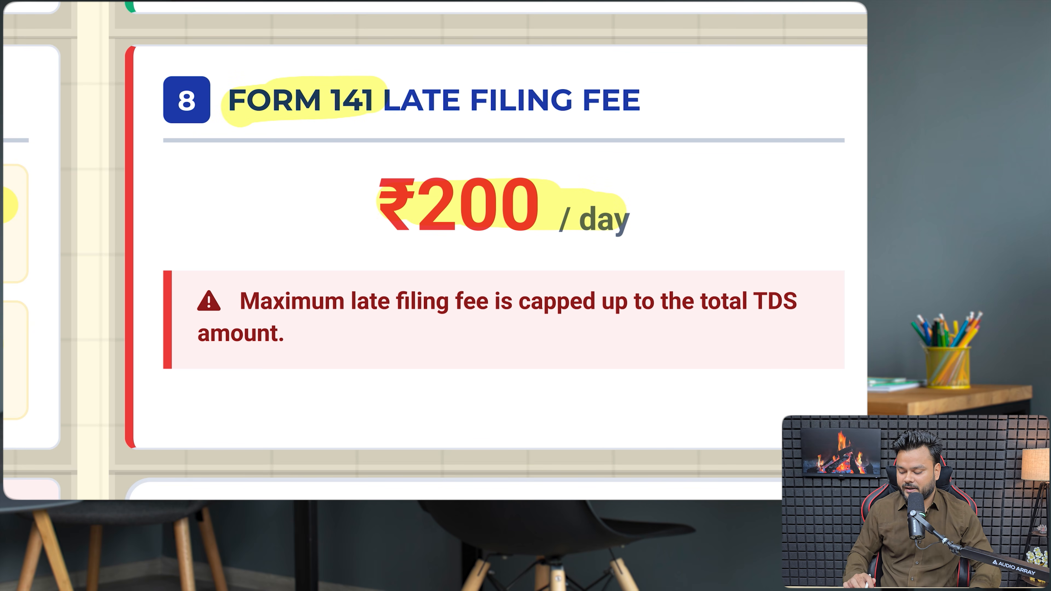
# - Highlight DEFAULTS and the ₹10,000 to ₹1,00,000 penalty range
pyautogui.hscroll(-15, 434, 250)
pyautogui.scroll(-7, 435, 251)
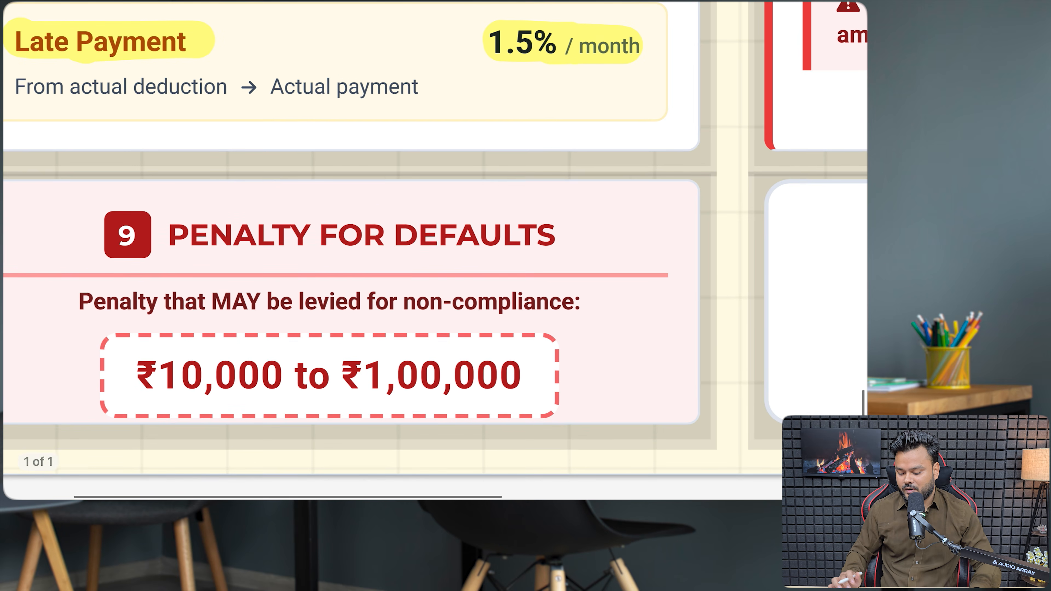
pyautogui.moveTo(403, 240); pyautogui.dragTo(558, 238)
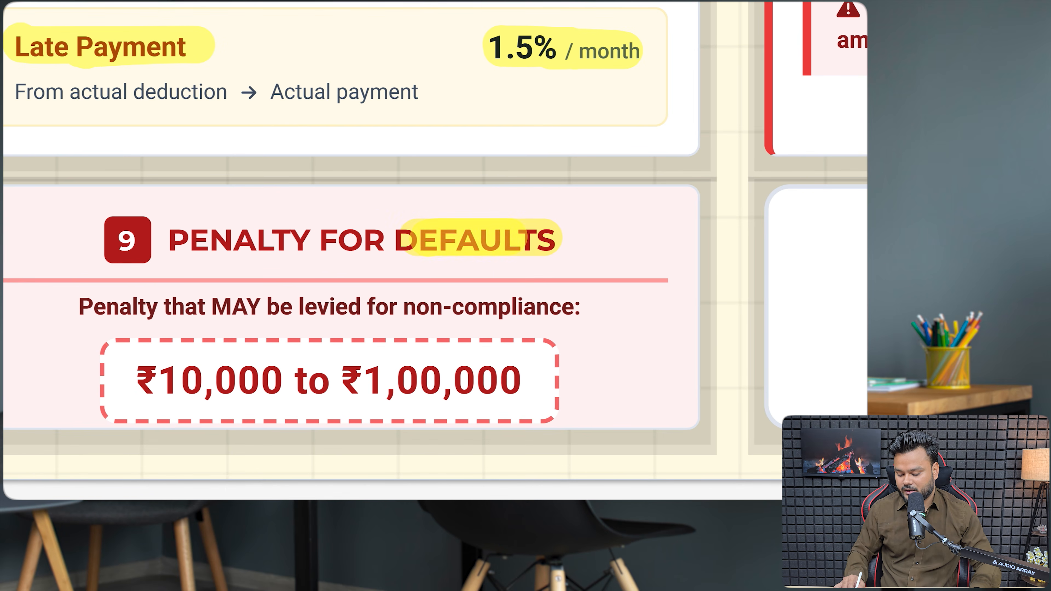
pyautogui.moveTo(144, 391); pyautogui.dragTo(548, 366)
pyautogui.hscroll(10, 435, 240)
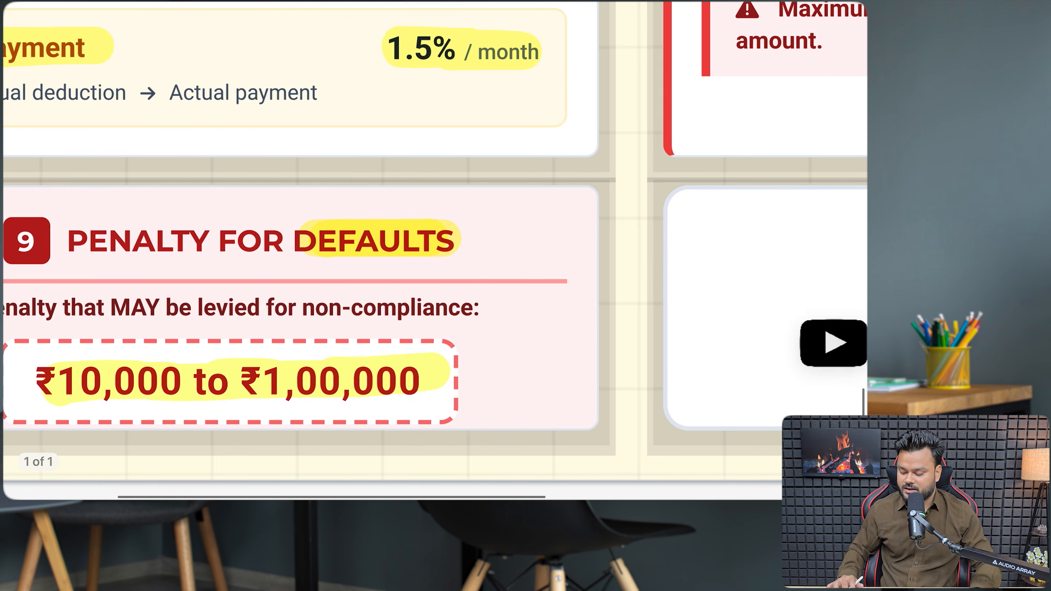
pyautogui.scroll(15, 435, 248)
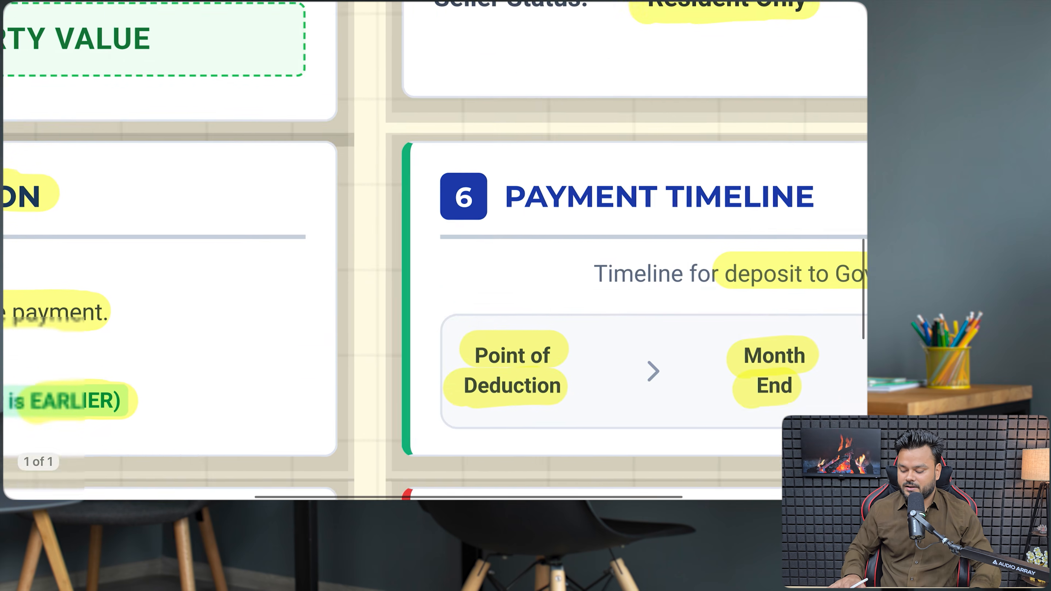
pyautogui.scroll(-3, 435, 249)
pyautogui.scroll(-5, 434, 248)
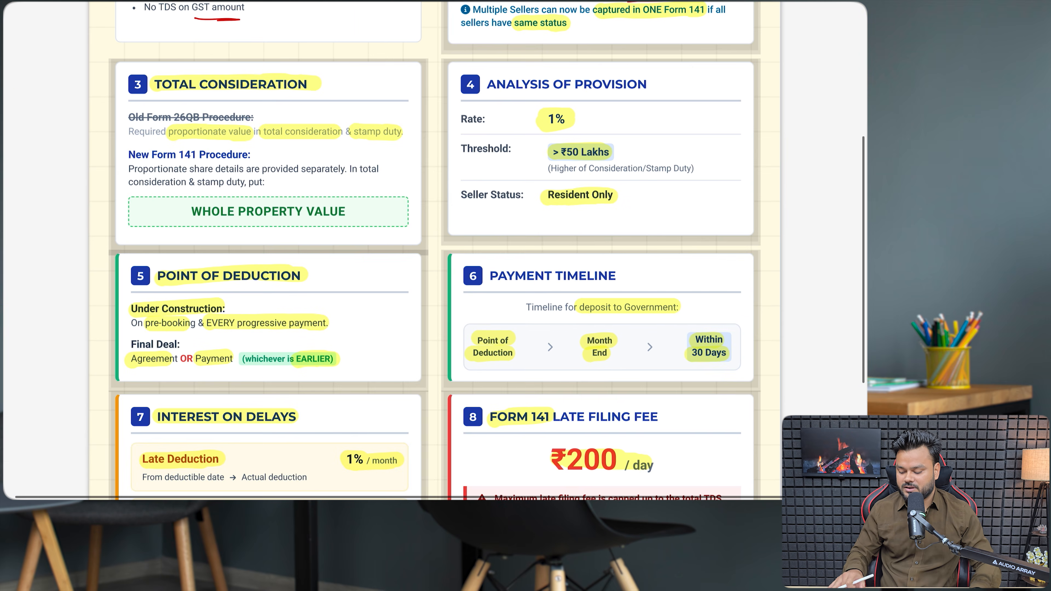
pyautogui.scroll(6, 435, 249)
pyautogui.scroll(-2, 435, 249)
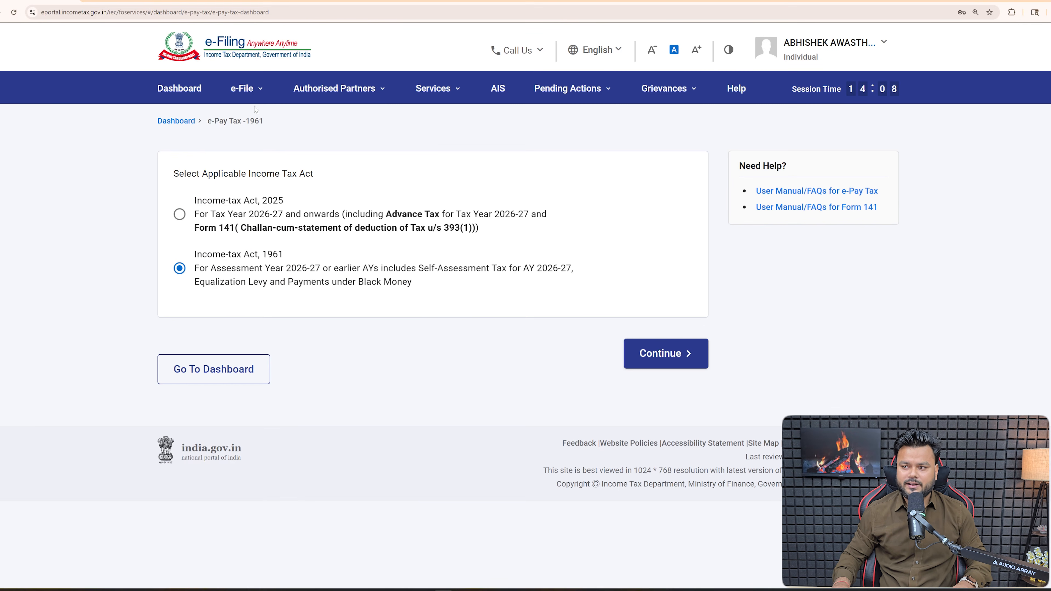
# - Go to e-Pay Tax, choose Income-tax Act, 2025, and start a new payment
pyautogui.click(259, 96)
pyautogui.click(270, 194)
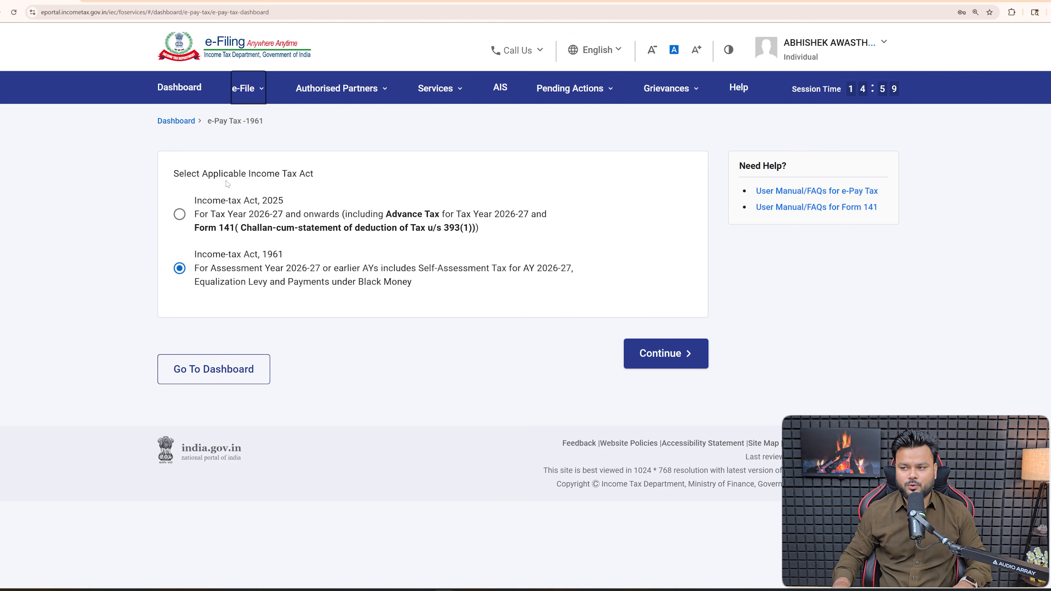
pyautogui.moveTo(202, 174); pyautogui.dragTo(315, 178)
pyautogui.click(405, 190)
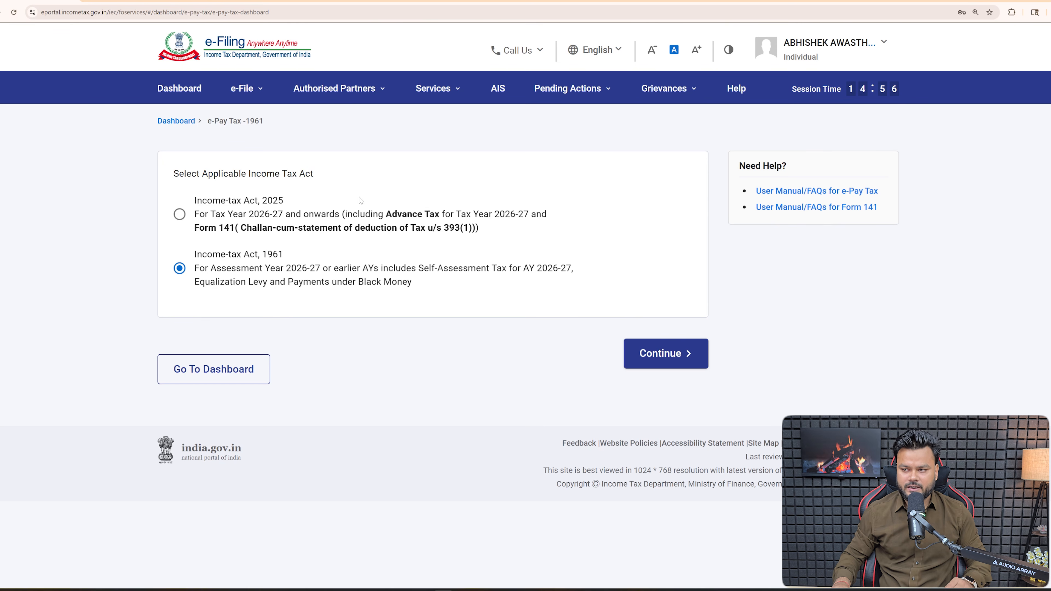
pyautogui.click(170, 215)
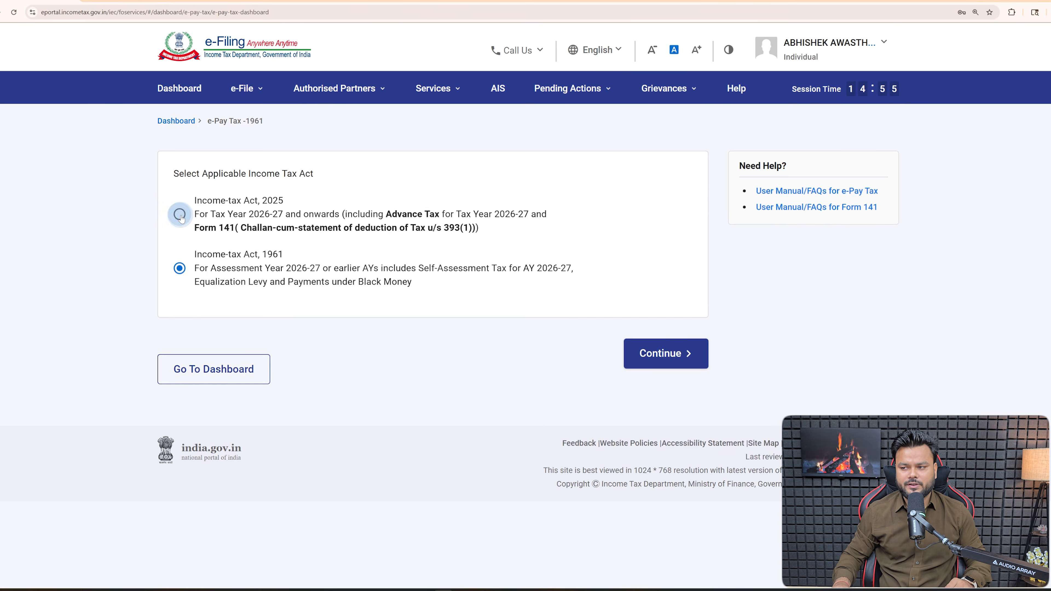
pyautogui.click(655, 352)
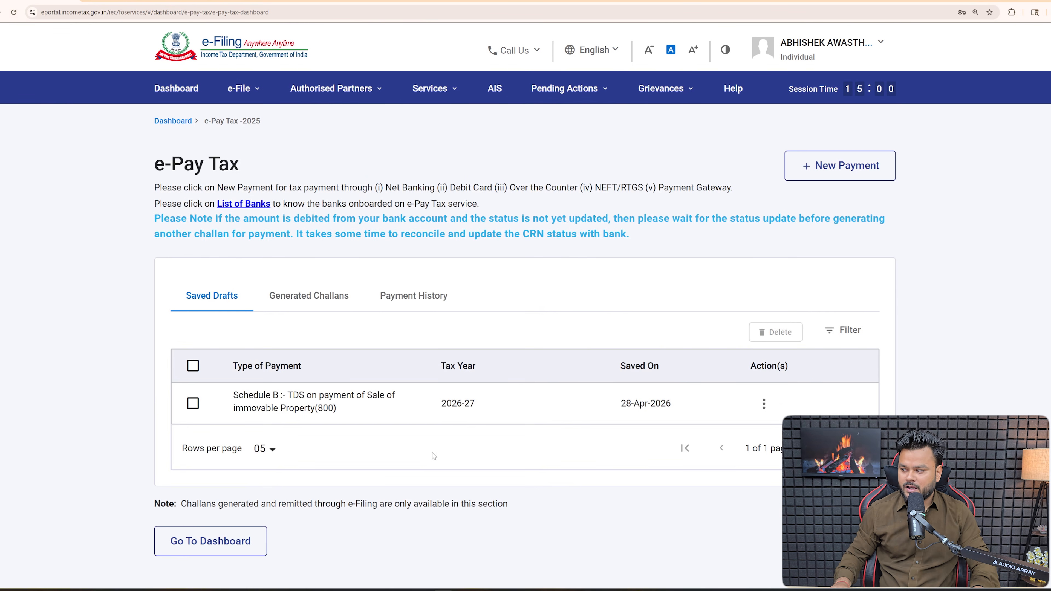
pyautogui.click(822, 176)
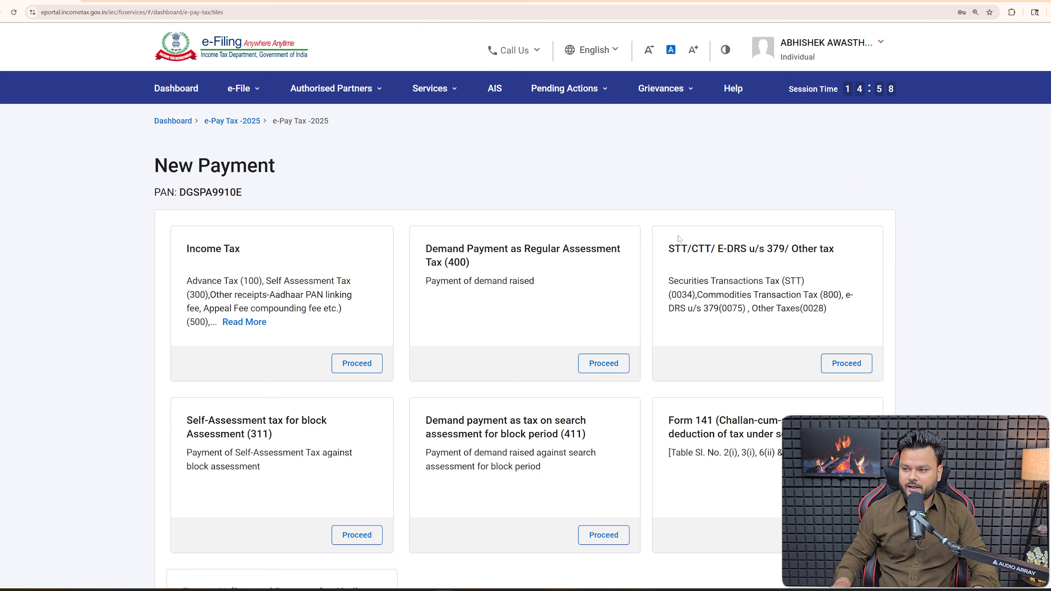
pyautogui.scroll(-2, 462, 404)
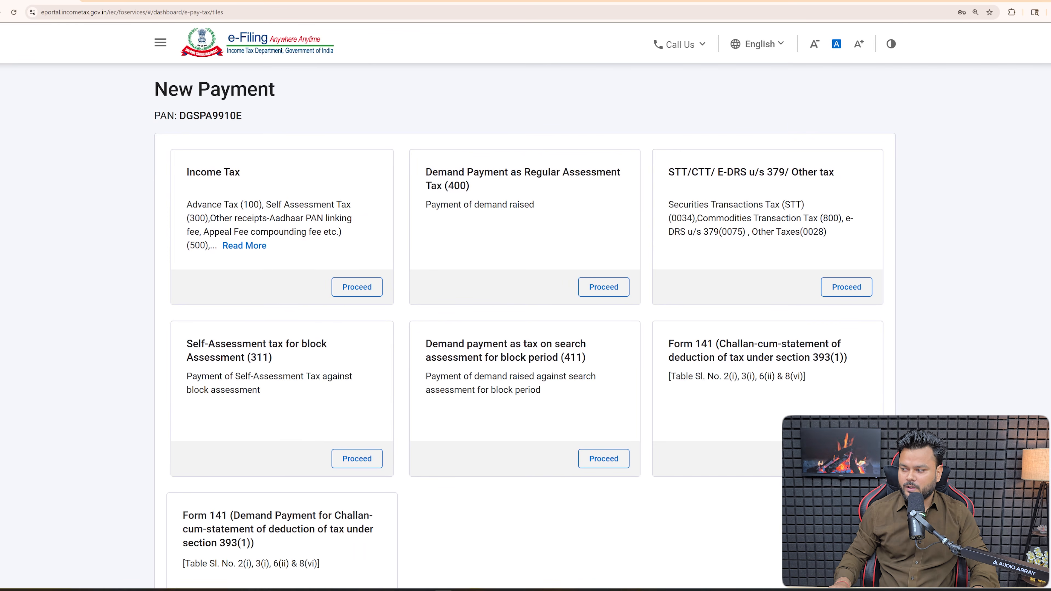
# - Start the Form 141 challan with Non-Corporate deductee(s) as the deductee type
pyautogui.click(847, 459)
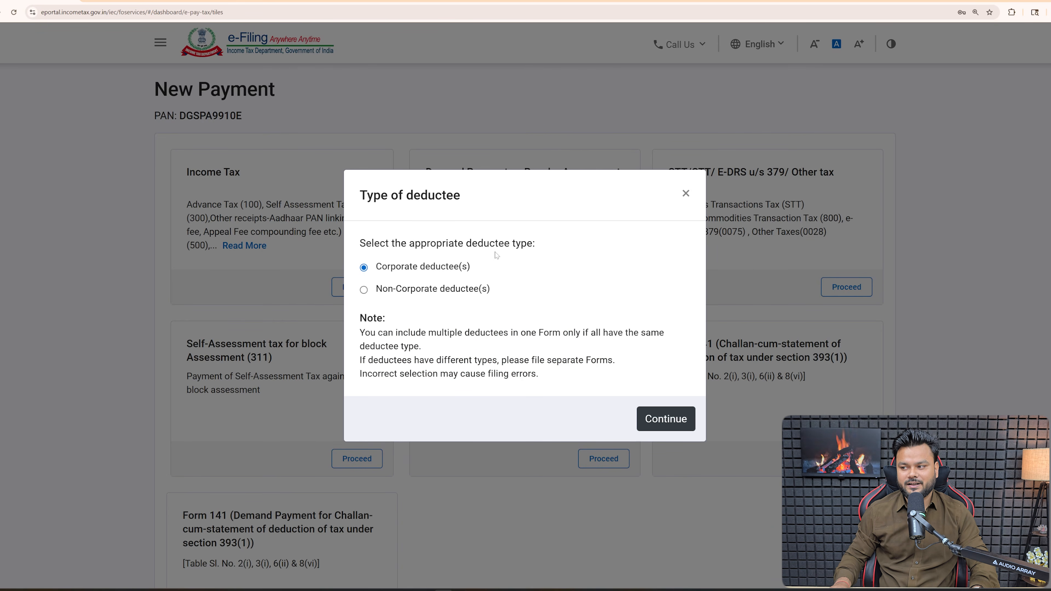
pyautogui.moveTo(409, 243); pyautogui.dragTo(528, 243)
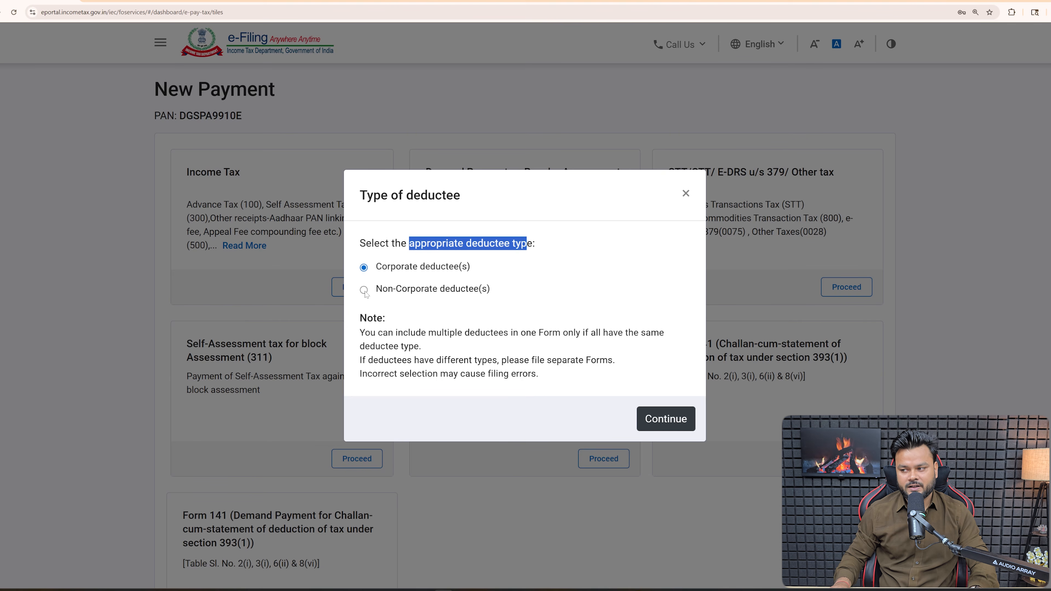
pyautogui.click(660, 419)
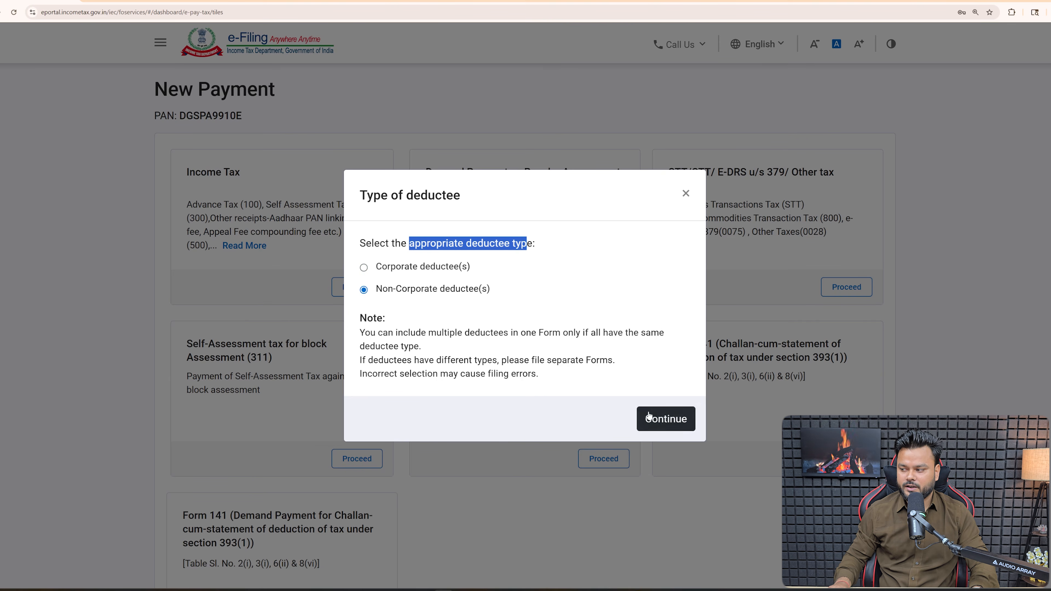
pyautogui.scroll(-5, 586, 400)
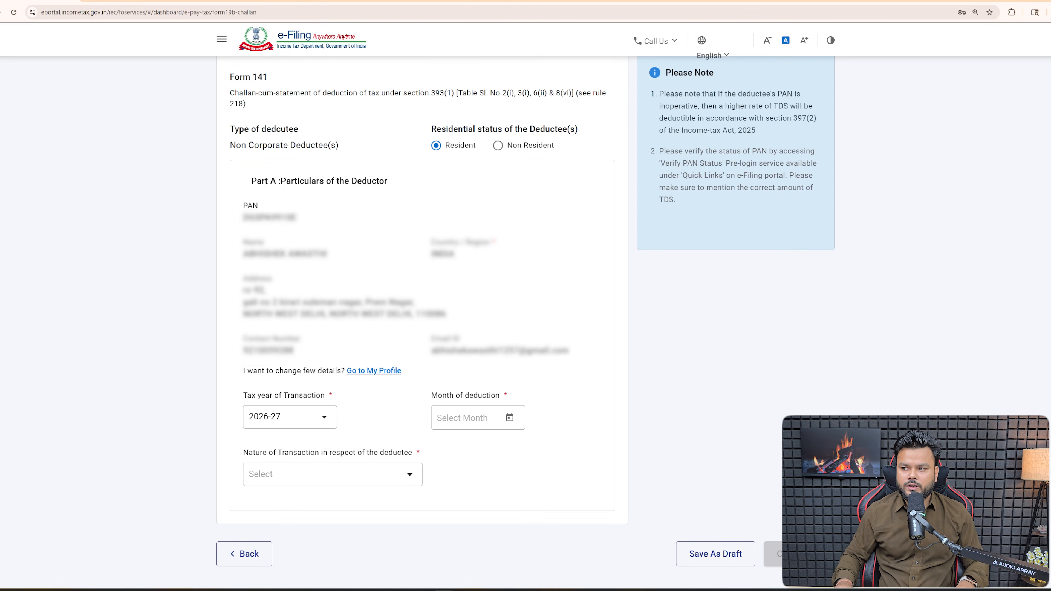
# - Keep 2026-27 as the tax year in Part A
pyautogui.moveTo(234, 77); pyautogui.dragTo(270, 78)
pyautogui.click(256, 169)
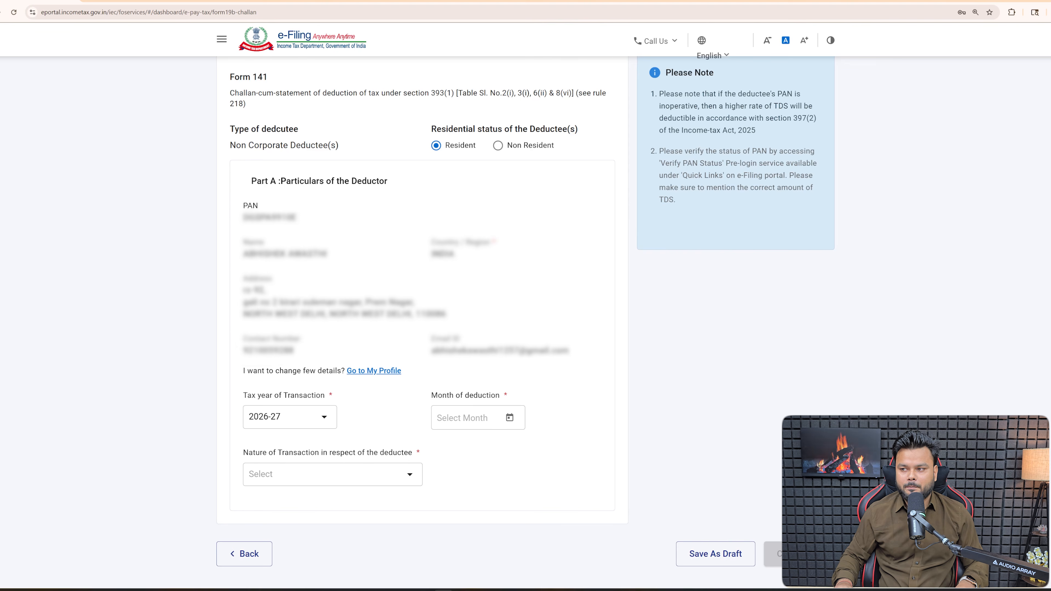
pyautogui.moveTo(250, 182); pyautogui.dragTo(392, 185)
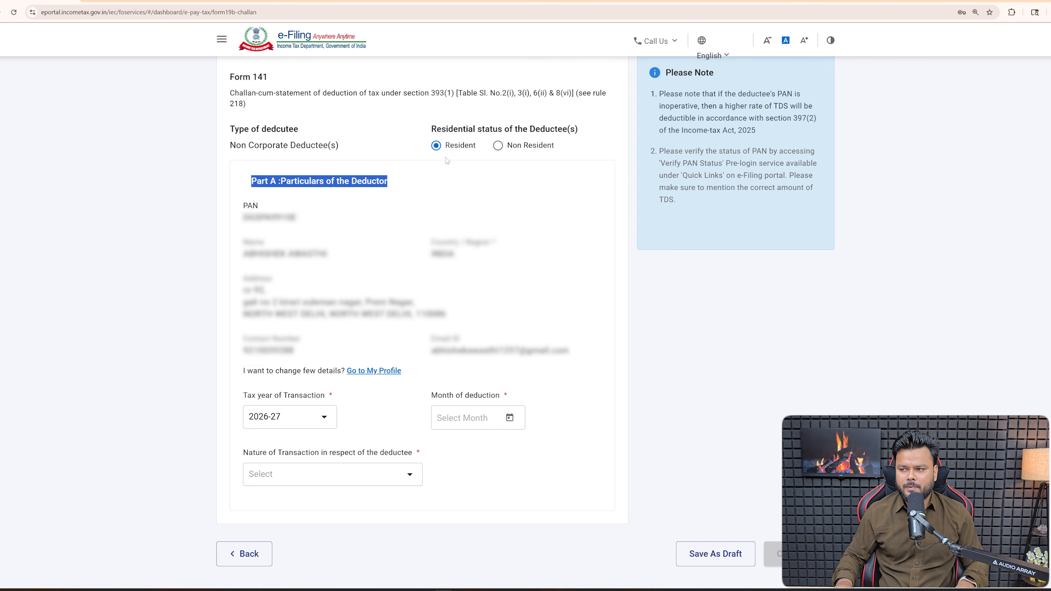
pyautogui.click(324, 419)
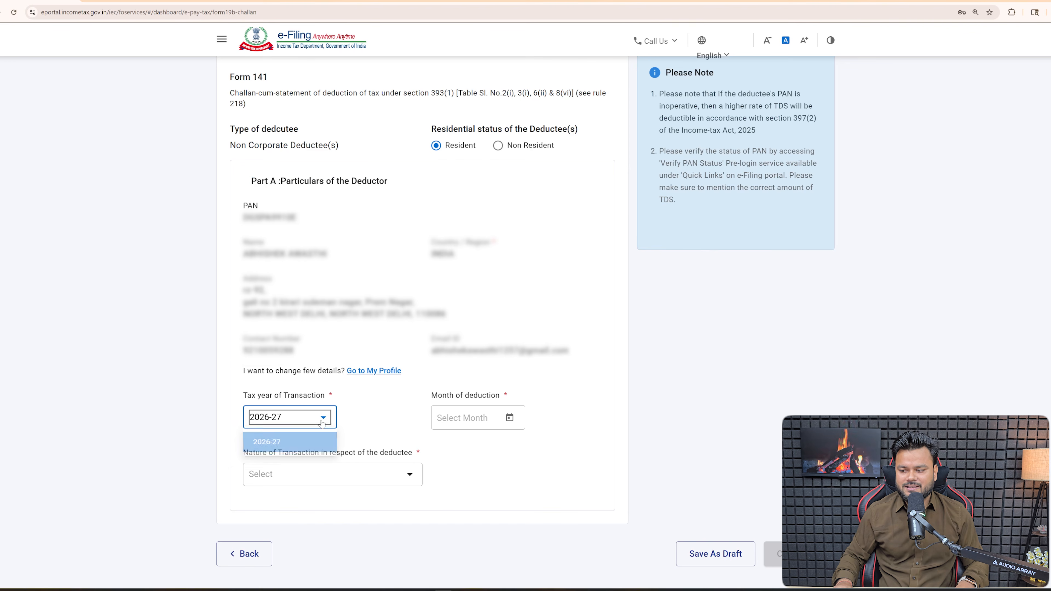
pyautogui.click(323, 422)
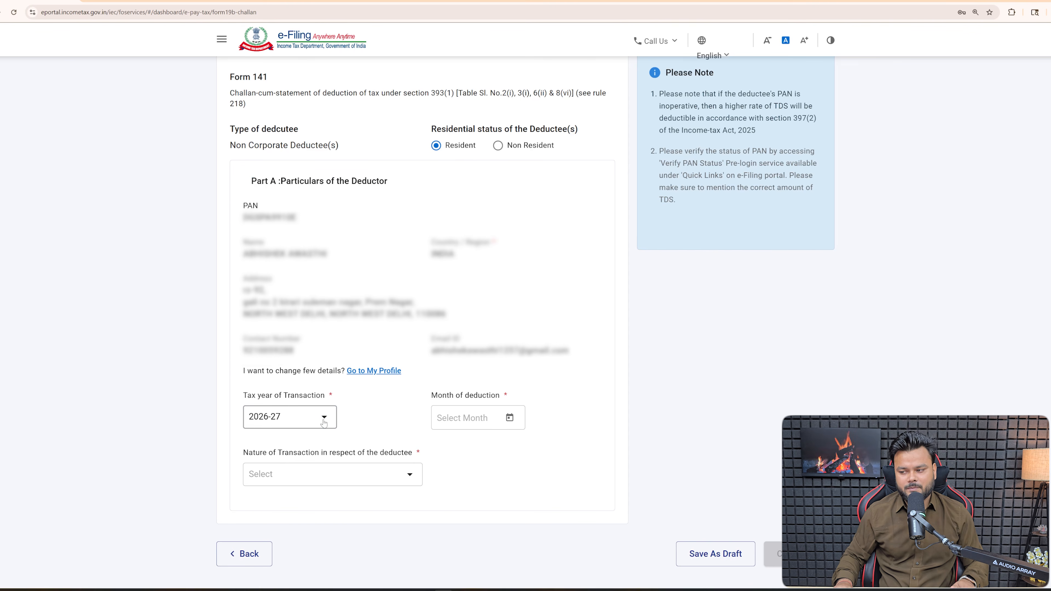
# - Set the deduction month to Apr-2026 and choose the Schedule B property-sale transaction
pyautogui.click(510, 418)
pyautogui.click(576, 380)
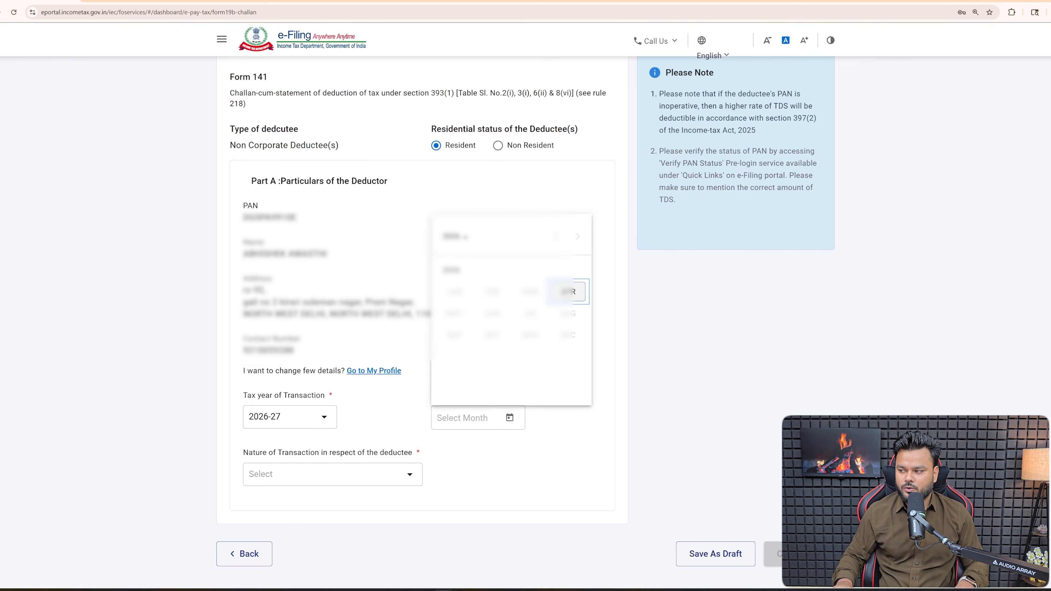
pyautogui.click(568, 292)
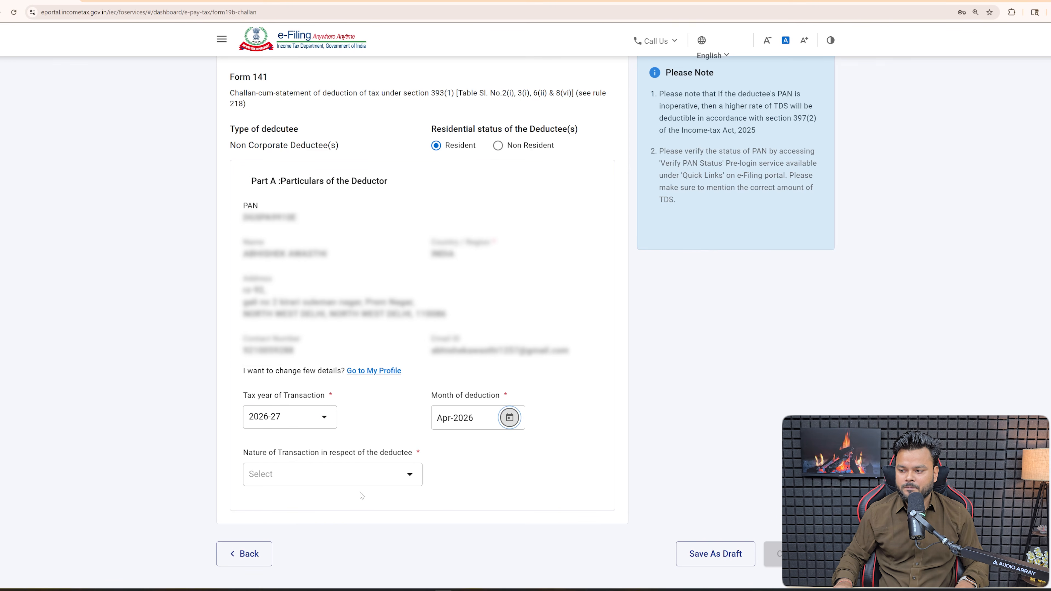
pyautogui.click(342, 479)
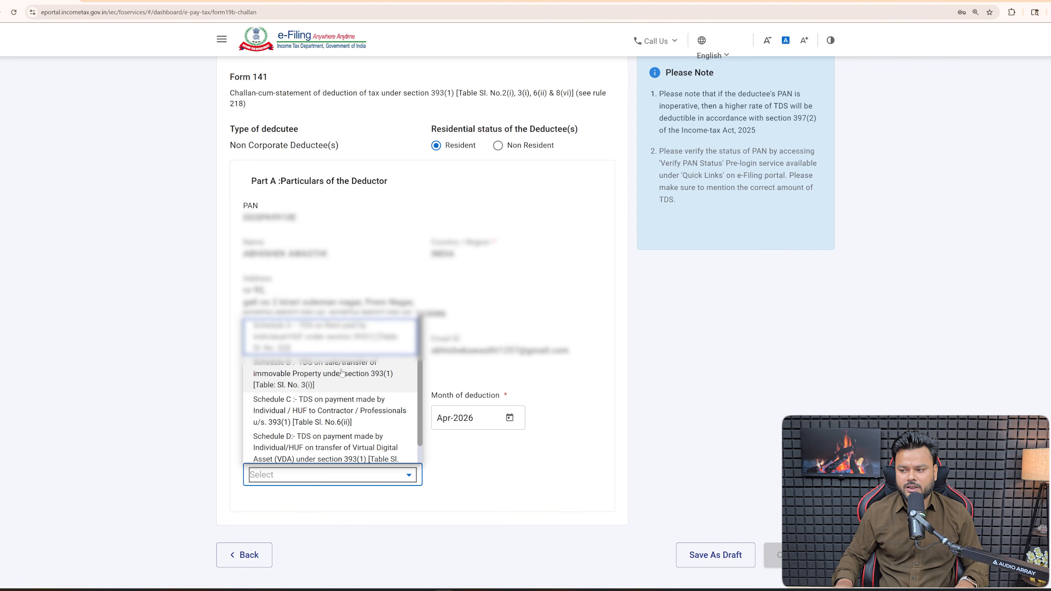
pyautogui.click(372, 381)
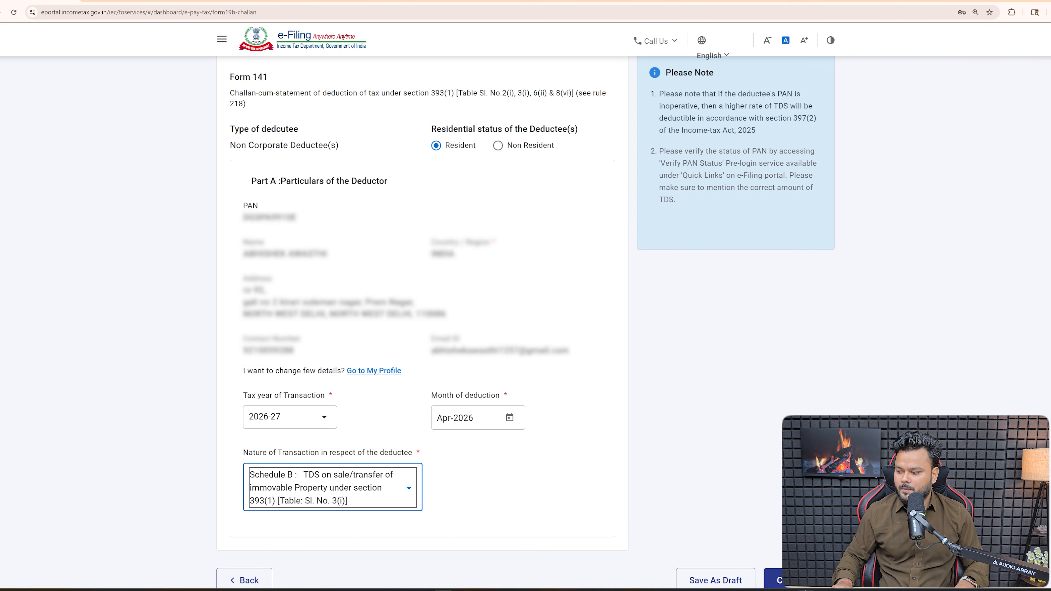
pyautogui.click(773, 564)
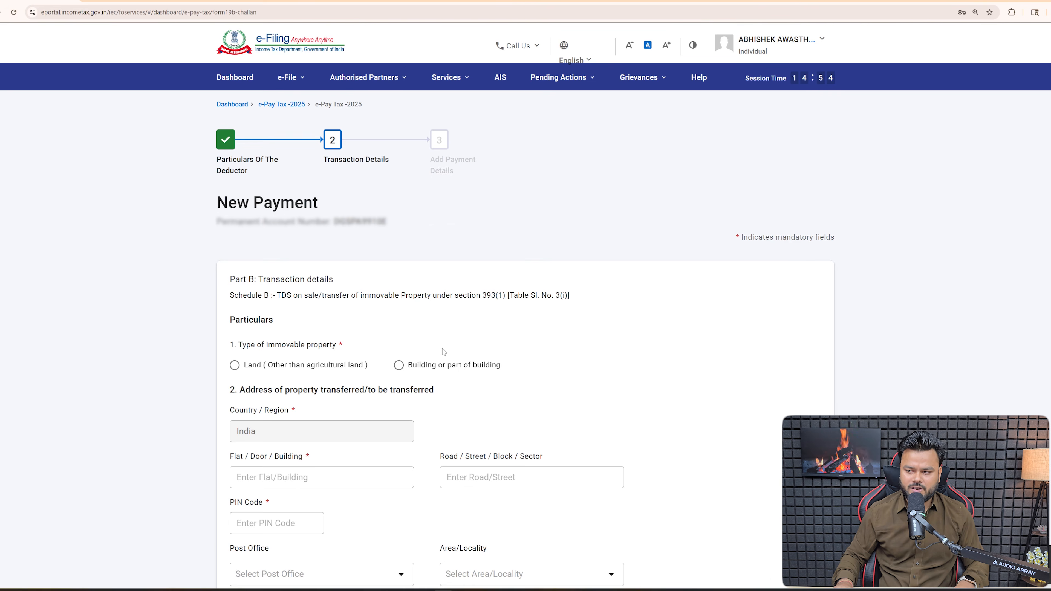
pyautogui.scroll(-3, 443, 352)
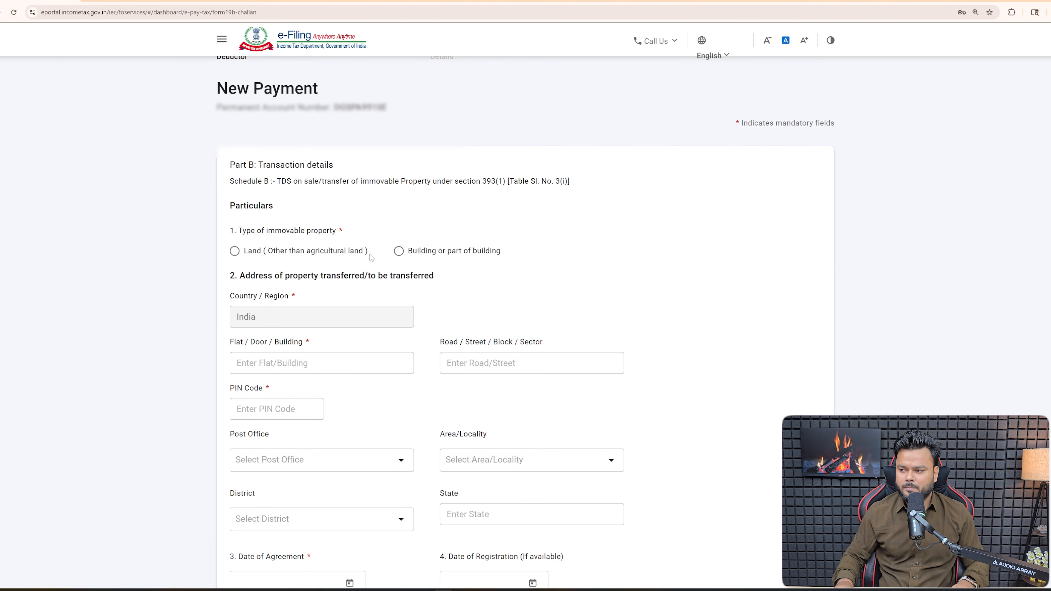
pyautogui.click(399, 252)
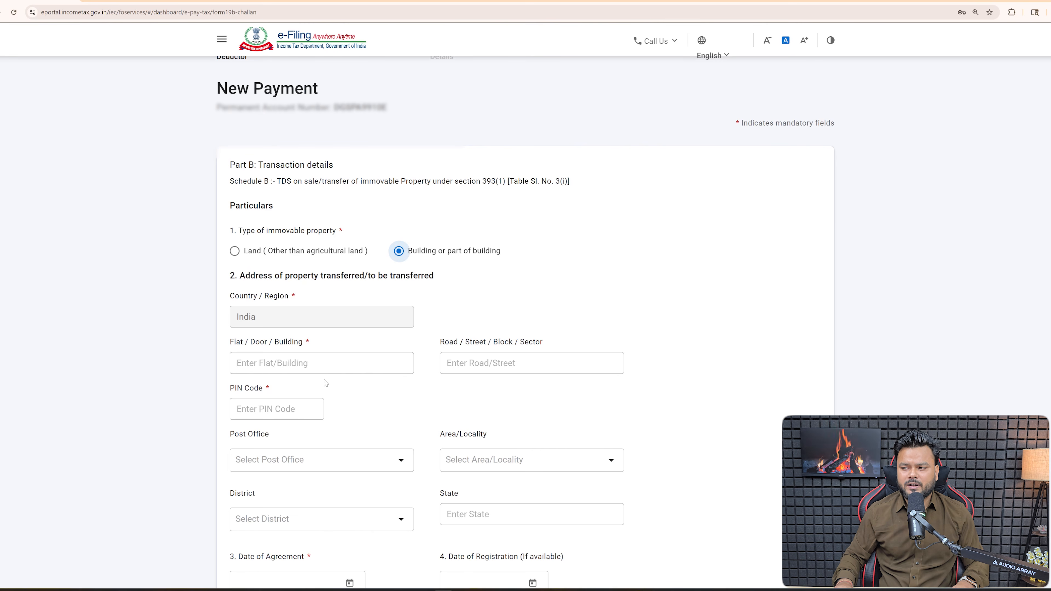
pyautogui.click(323, 367)
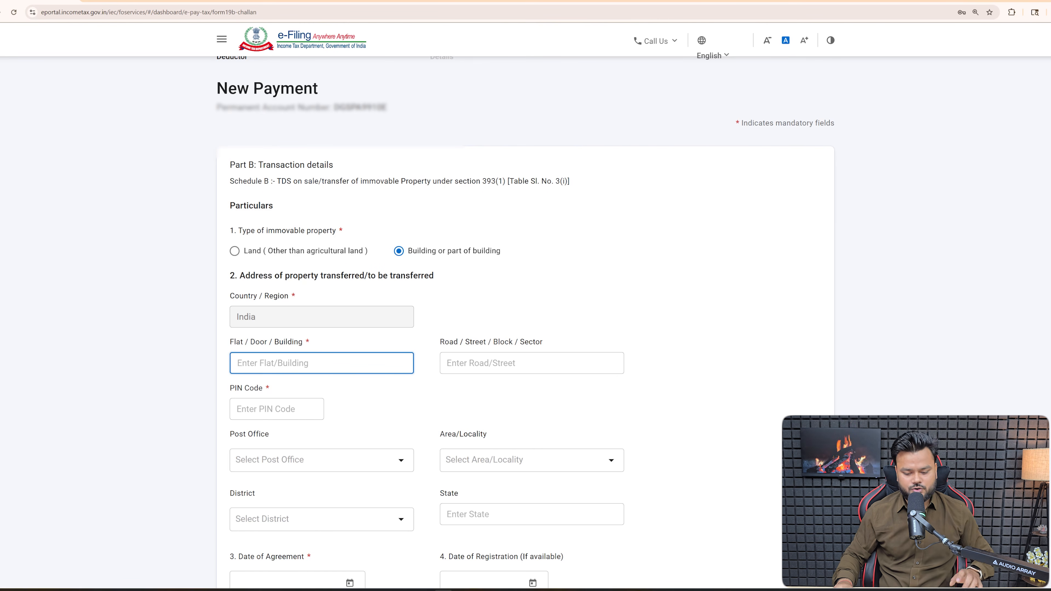
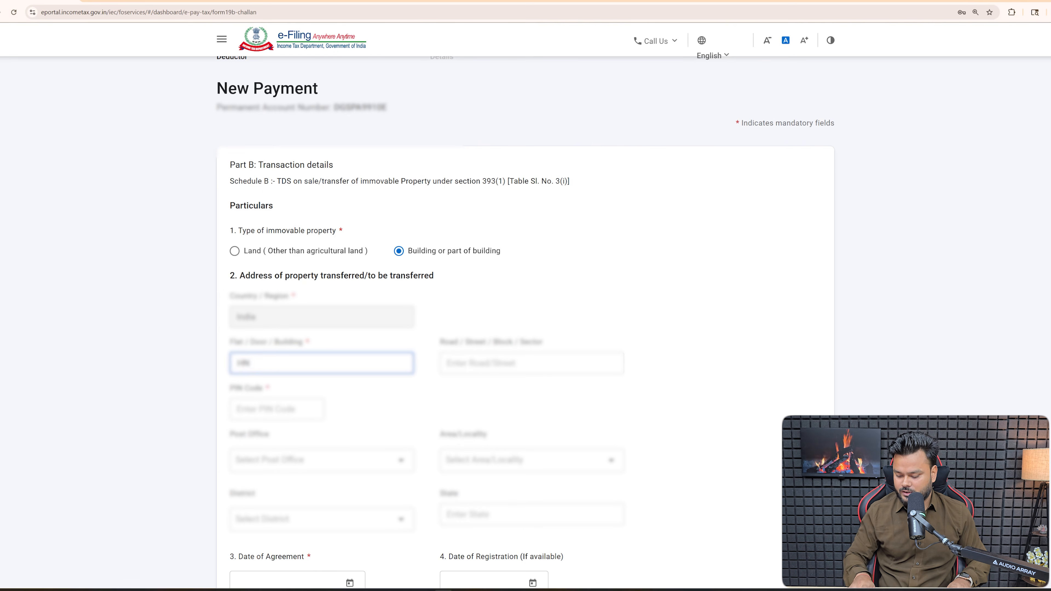
pyautogui.press('Tab')
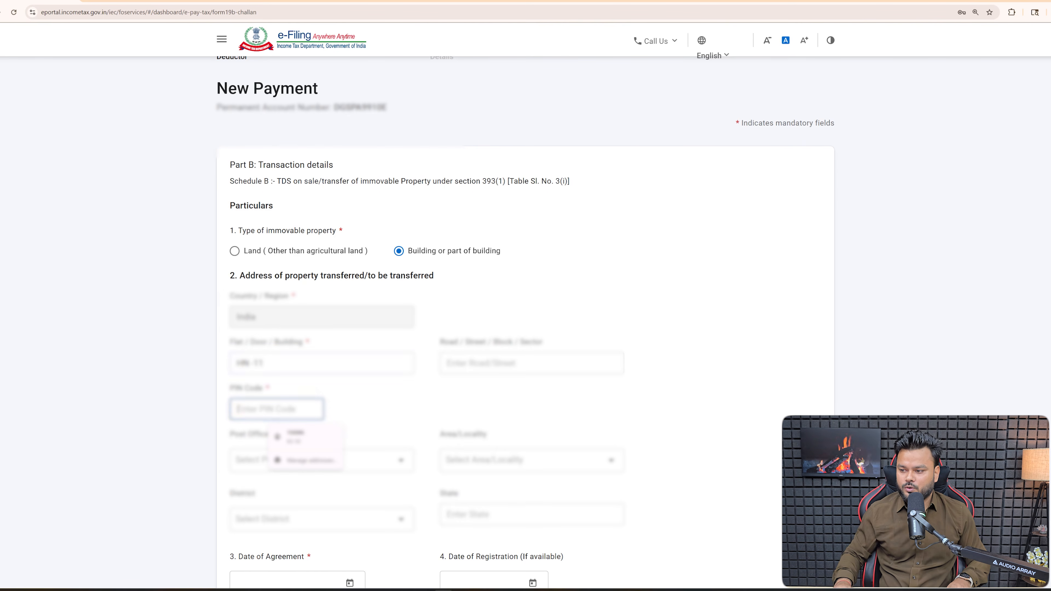
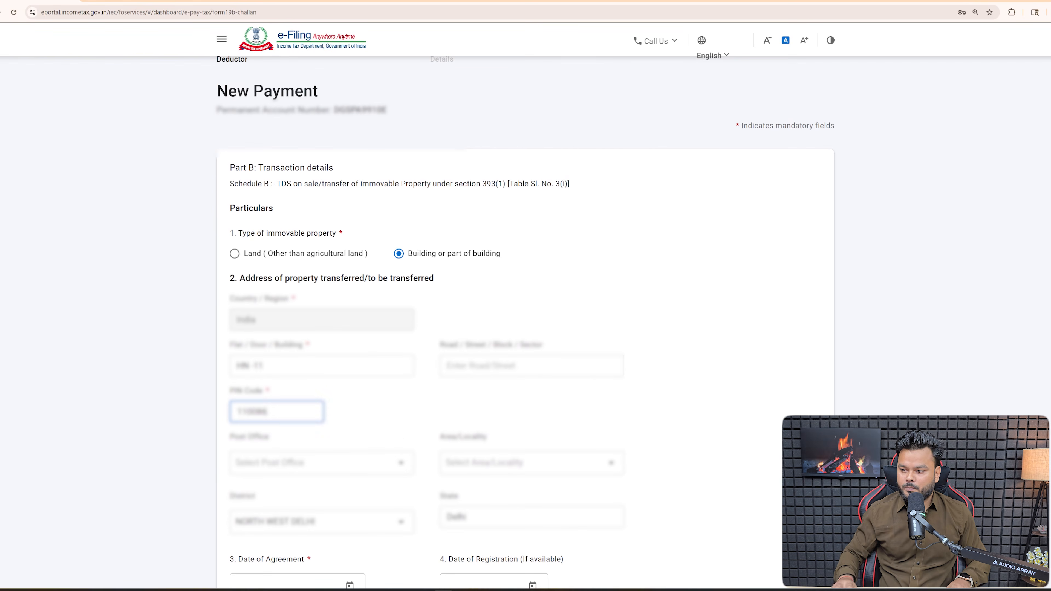
# - Choose the property's post office and area/locality for that PIN
pyautogui.click(358, 464)
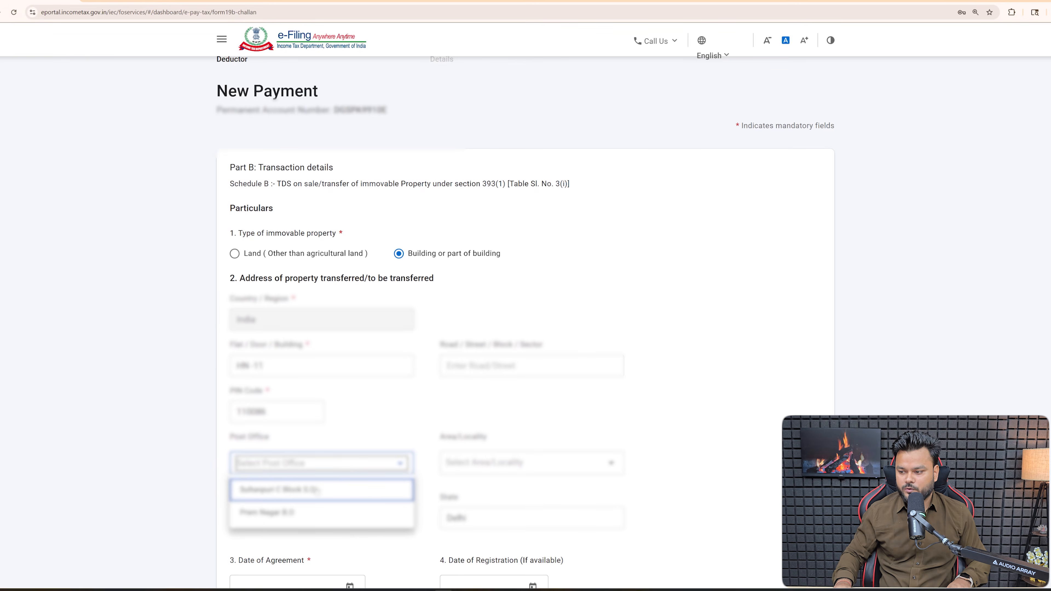
pyautogui.click(317, 490)
pyautogui.click(459, 463)
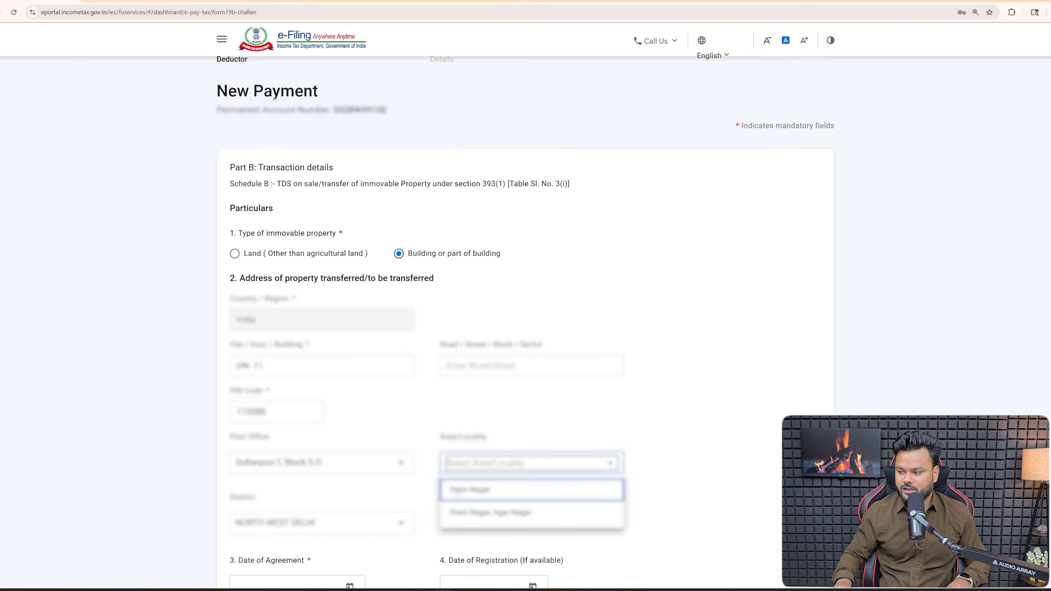
pyautogui.click(499, 493)
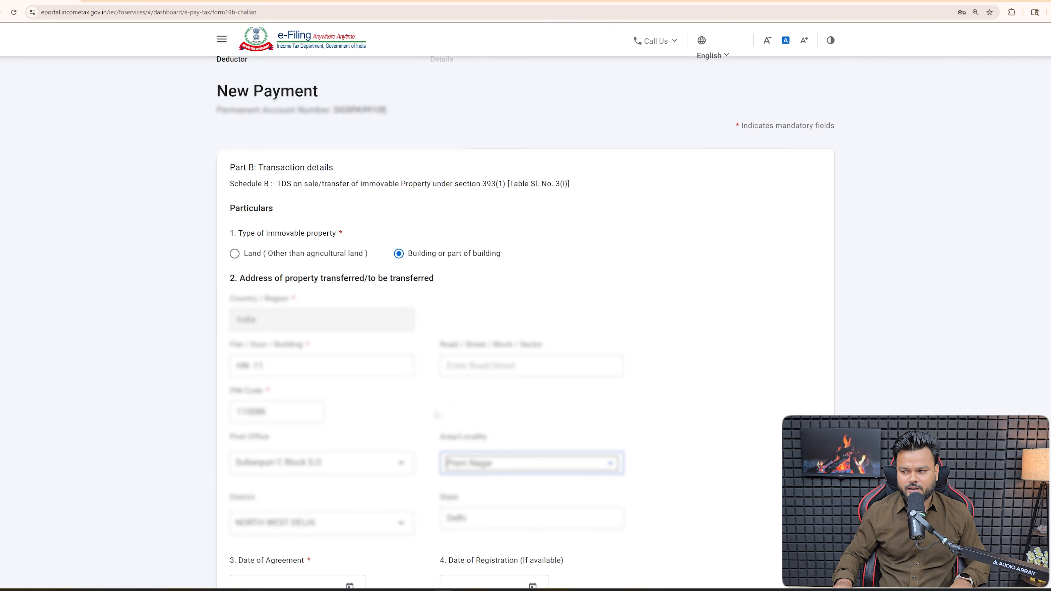
pyautogui.scroll(-10, 656, 423)
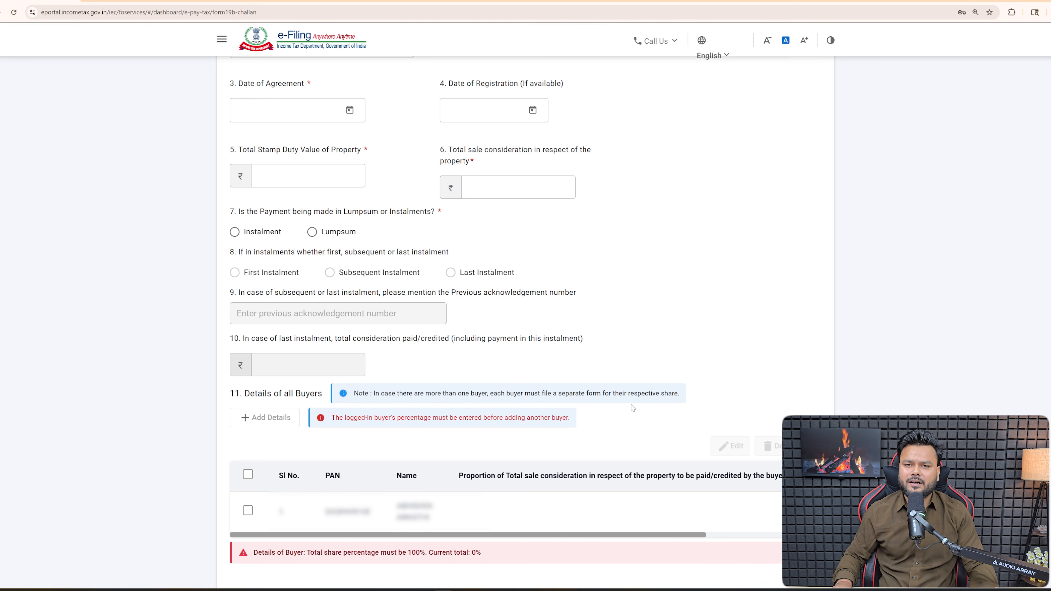
# - Pick 20 April 2026 as the Date of Agreement
pyautogui.click(350, 110)
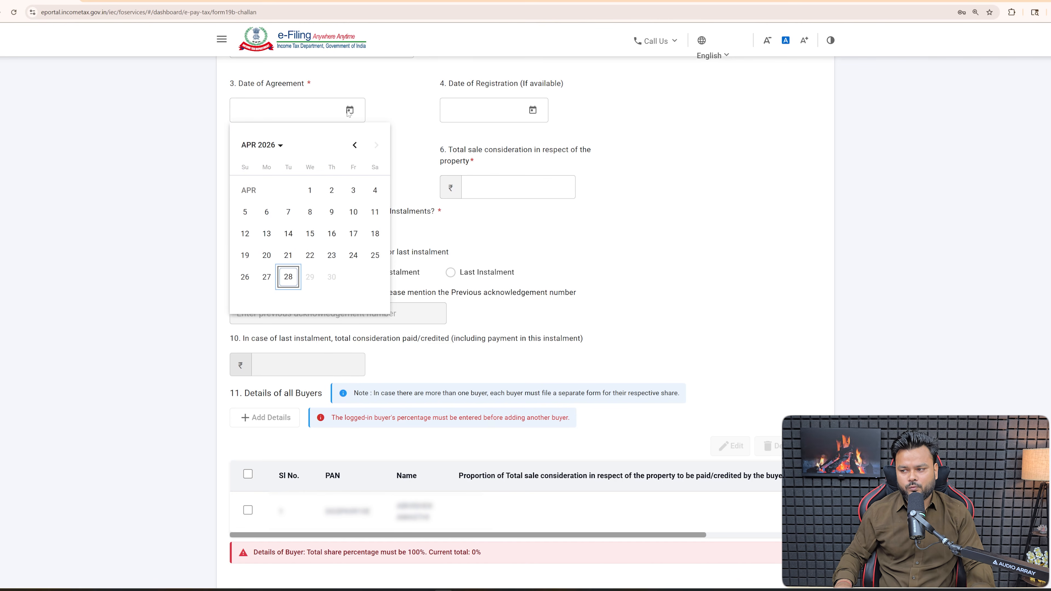
pyautogui.click(267, 255)
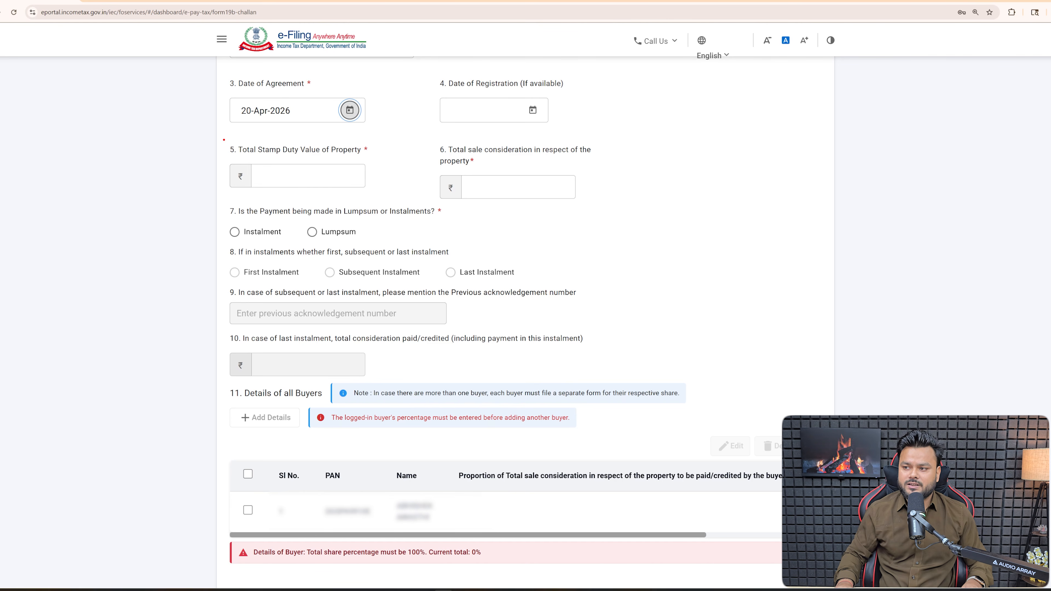
pyautogui.moveTo(224, 139)
pyautogui.mouseDown()
pyautogui.moveTo(235, 164)
pyautogui.moveTo(379, 198)
pyautogui.mouseUp()
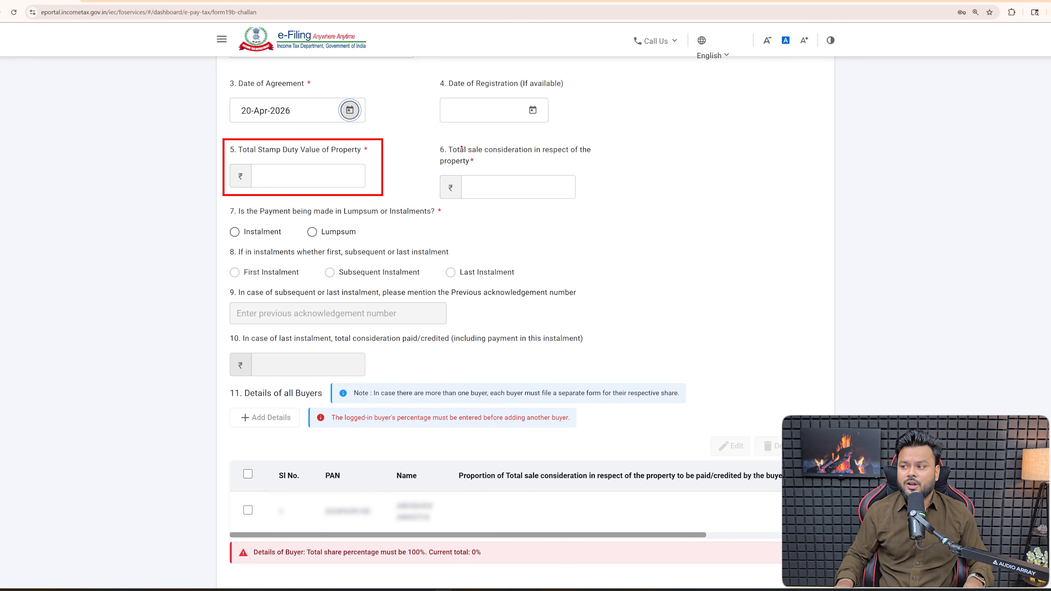
pyautogui.moveTo(429, 139)
pyautogui.mouseDown()
pyautogui.moveTo(462, 173)
pyautogui.moveTo(607, 205)
pyautogui.mouseUp()
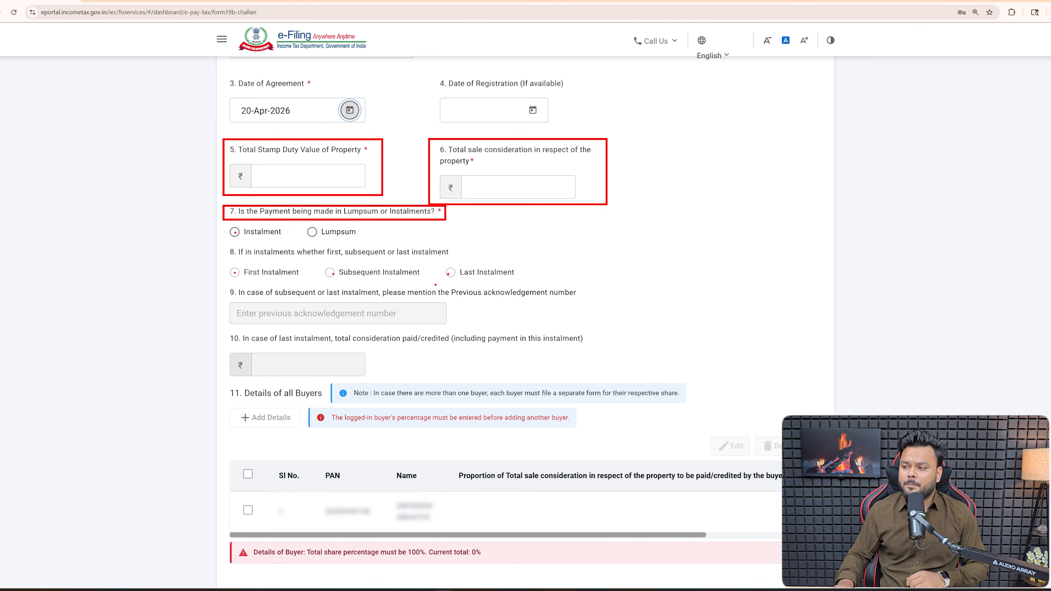
pyautogui.moveTo(450, 281); pyautogui.dragTo(535, 282)
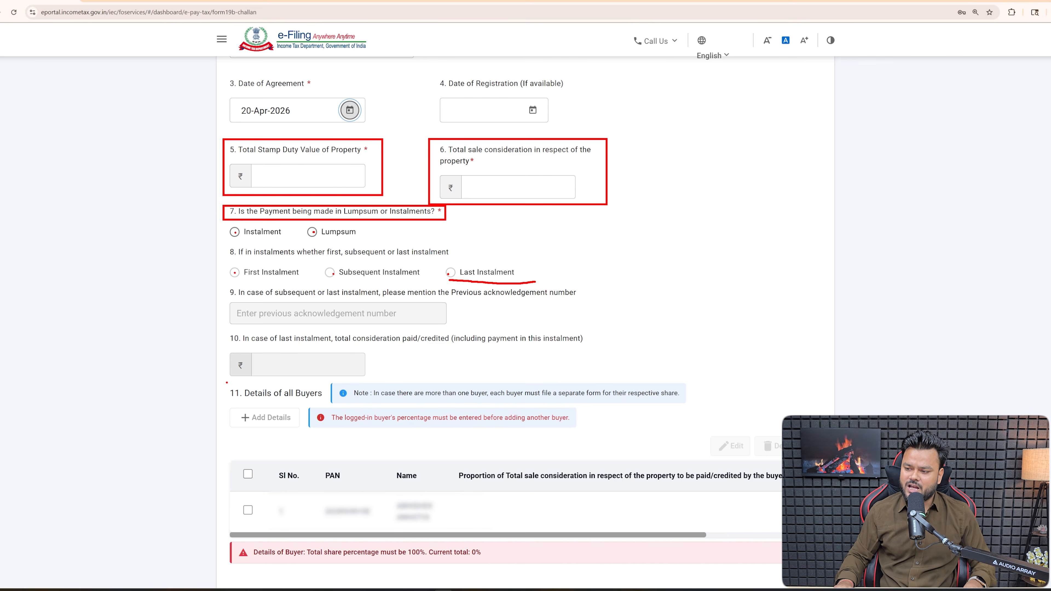
pyautogui.moveTo(227, 383)
pyautogui.mouseDown()
pyautogui.moveTo(247, 397)
pyautogui.moveTo(326, 403)
pyautogui.mouseUp()
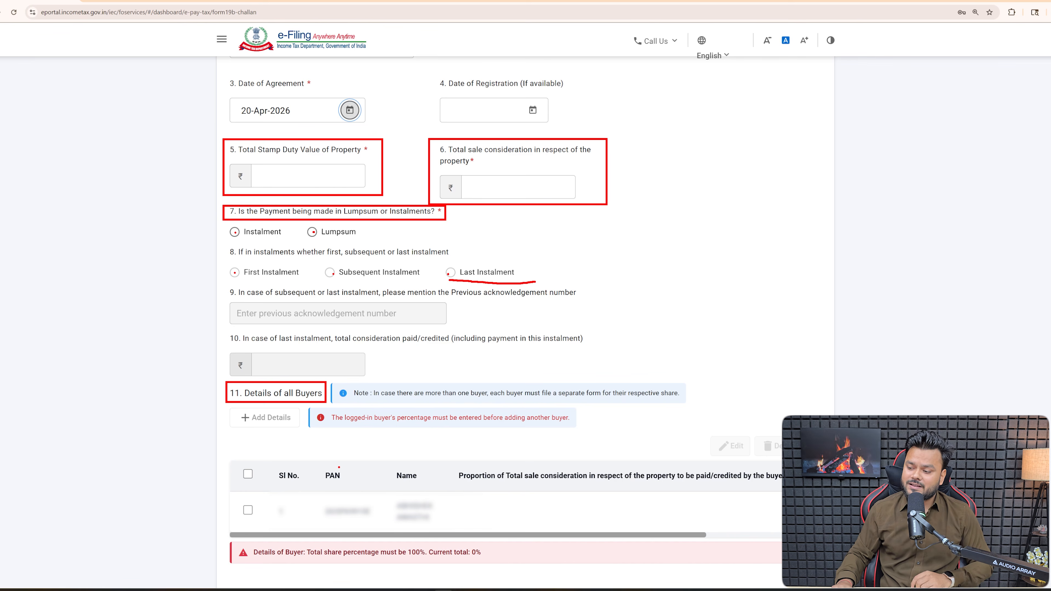
# - Scroll through Part B to bring the property value fields into view
pyautogui.scroll(-5, 304, 404)
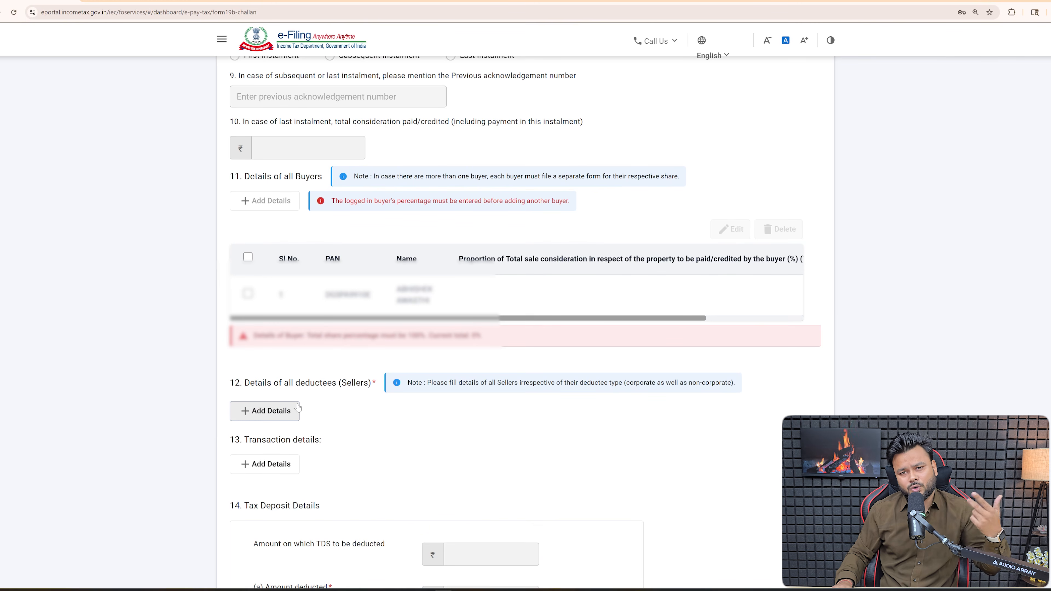
pyautogui.scroll(1, 311, 420)
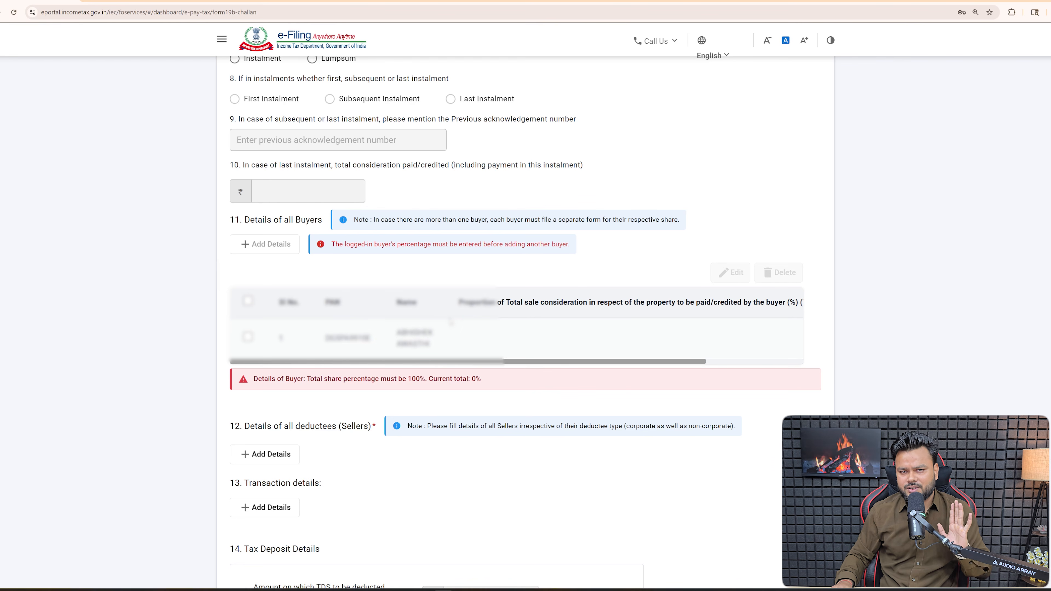
pyautogui.scroll(-2, 365, 384)
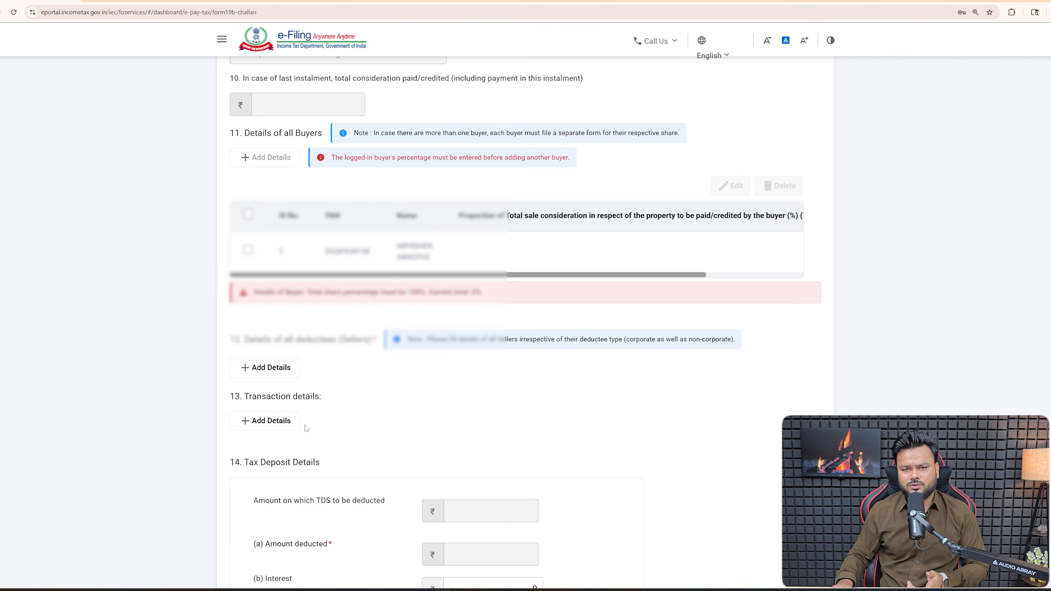
pyautogui.scroll(7, 365, 419)
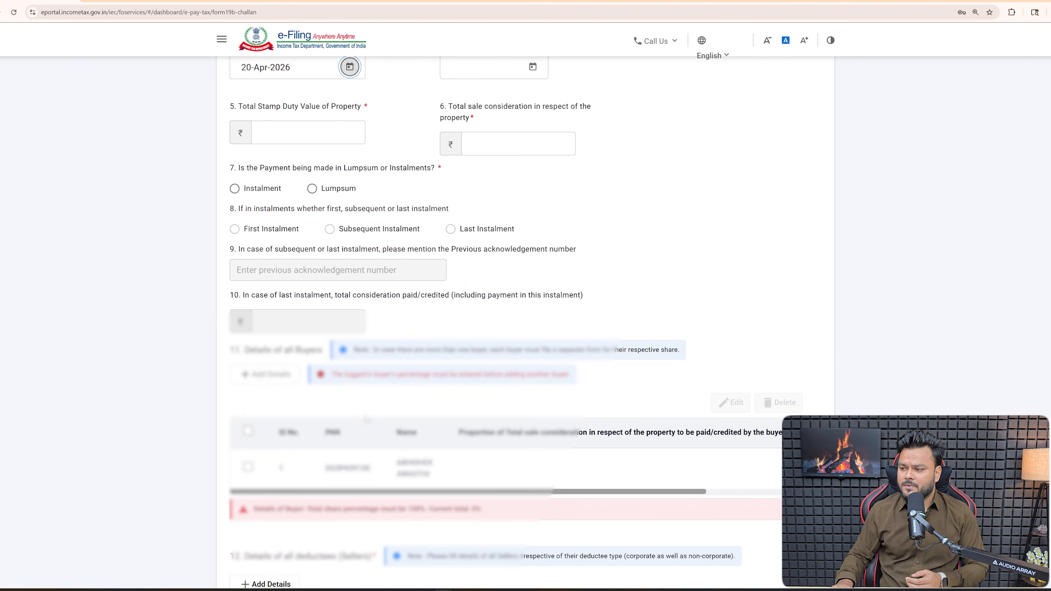
pyautogui.scroll(7, 366, 419)
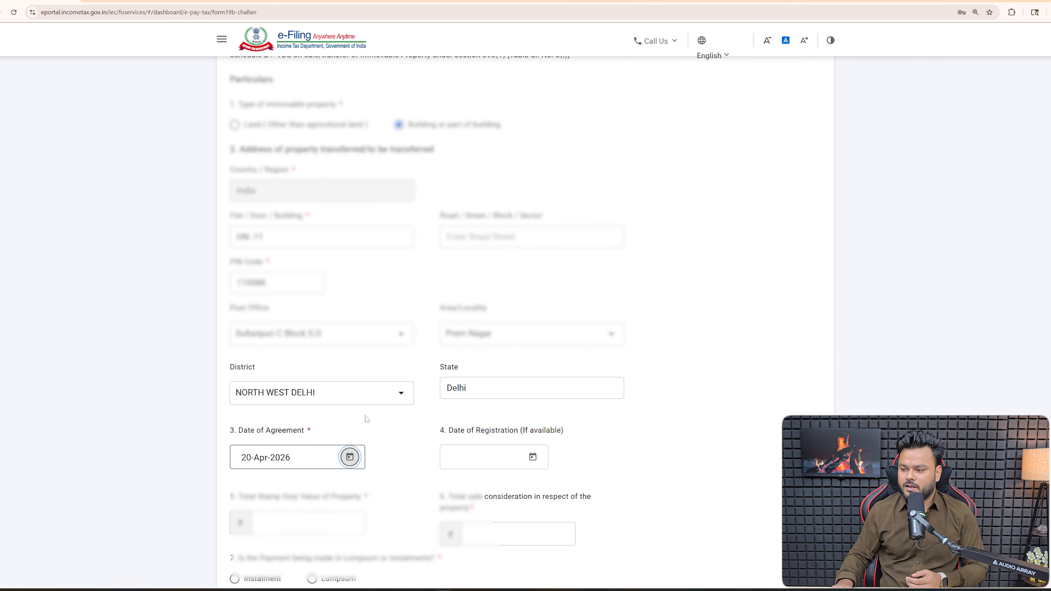
pyautogui.scroll(-5, 366, 419)
# - Enter 6000000 as both Total Stamp Duty Value and Total sale consideration
pyautogui.click(359, 306)
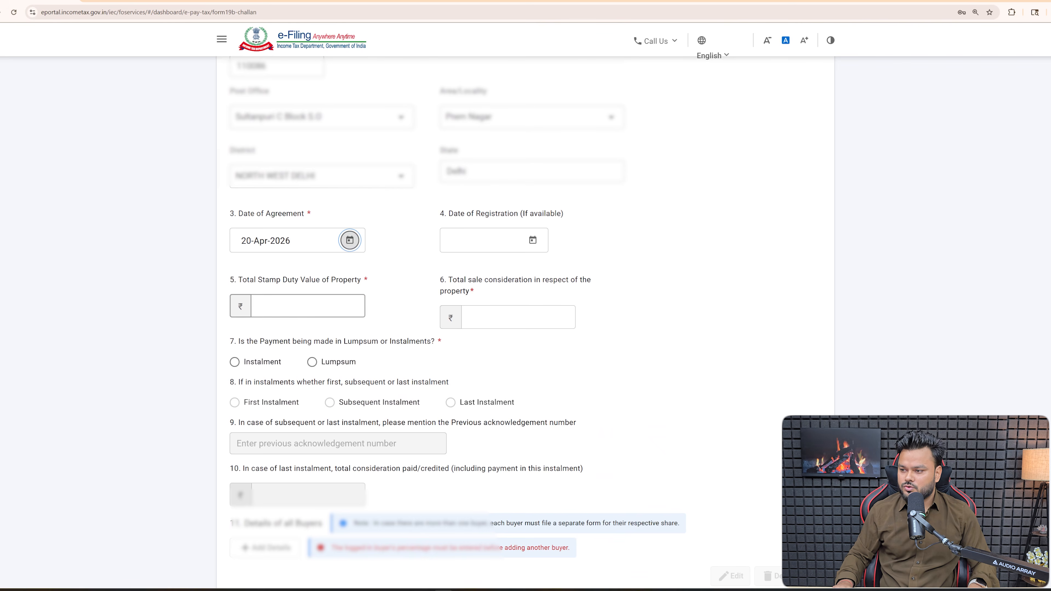
pyautogui.write('6000000')
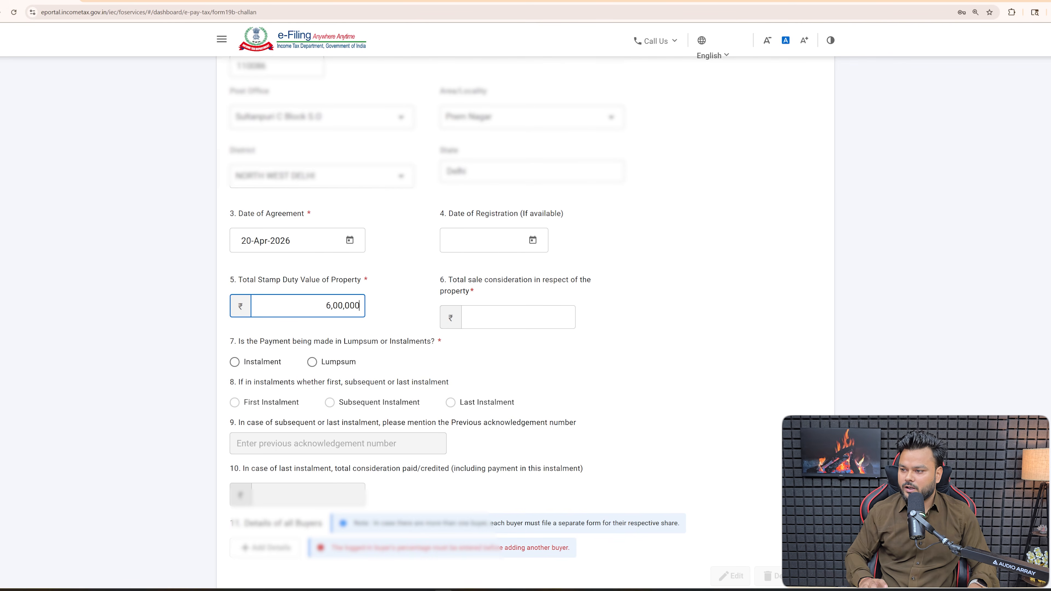
pyautogui.click(518, 317)
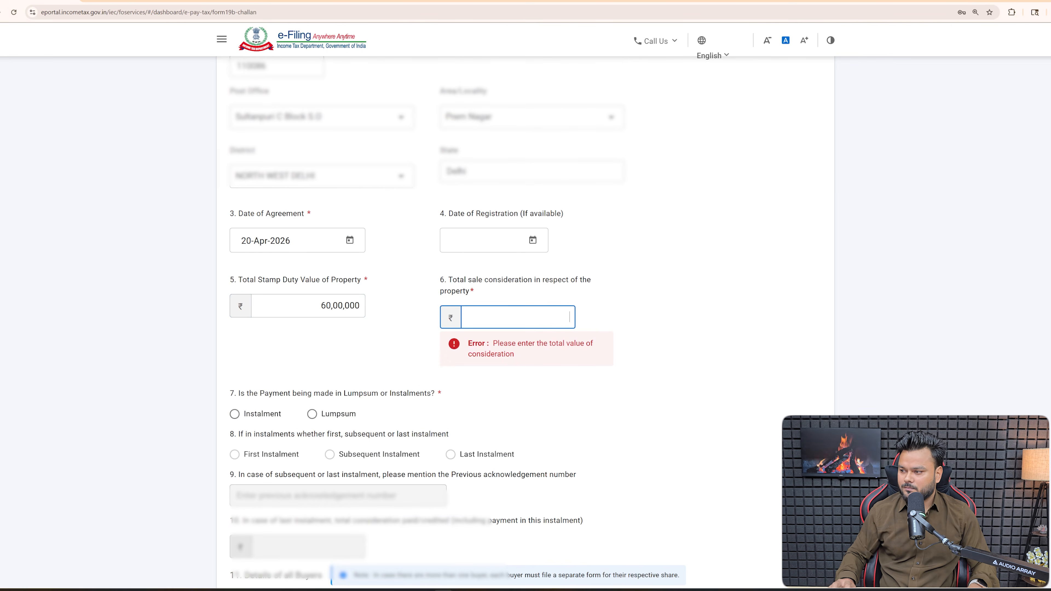
pyautogui.write('6000000')
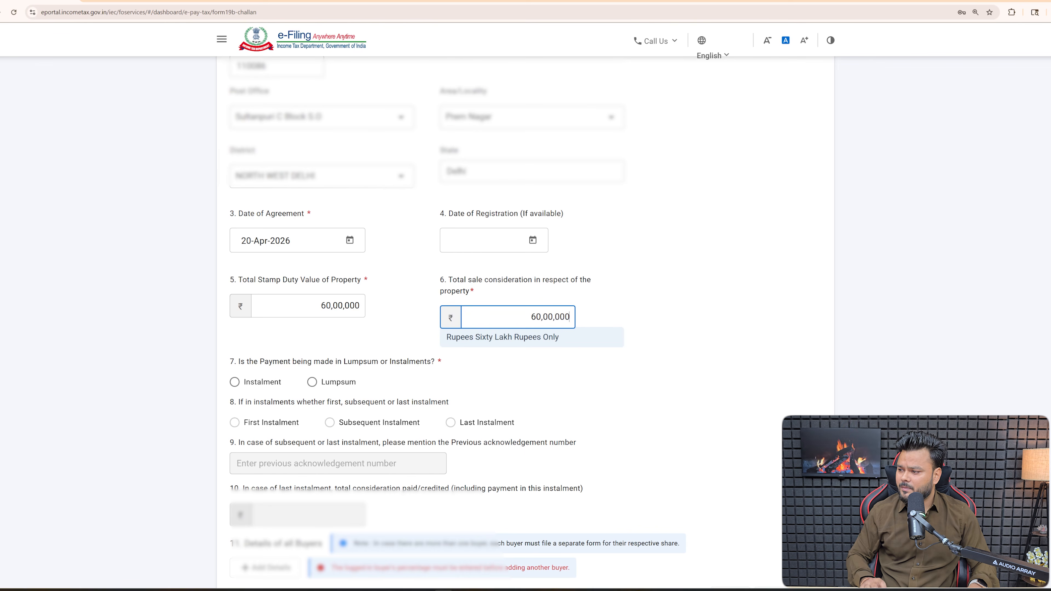
pyautogui.click(609, 380)
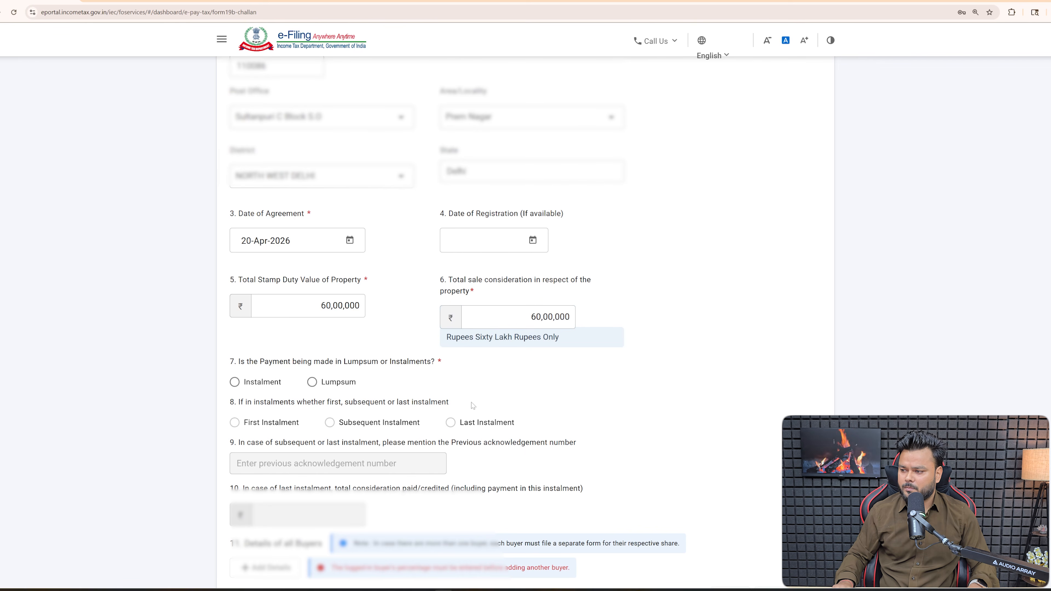
# - Choose Lumpsum payment and select the existing buyer's row
pyautogui.click(319, 384)
pyautogui.scroll(-3, 478, 400)
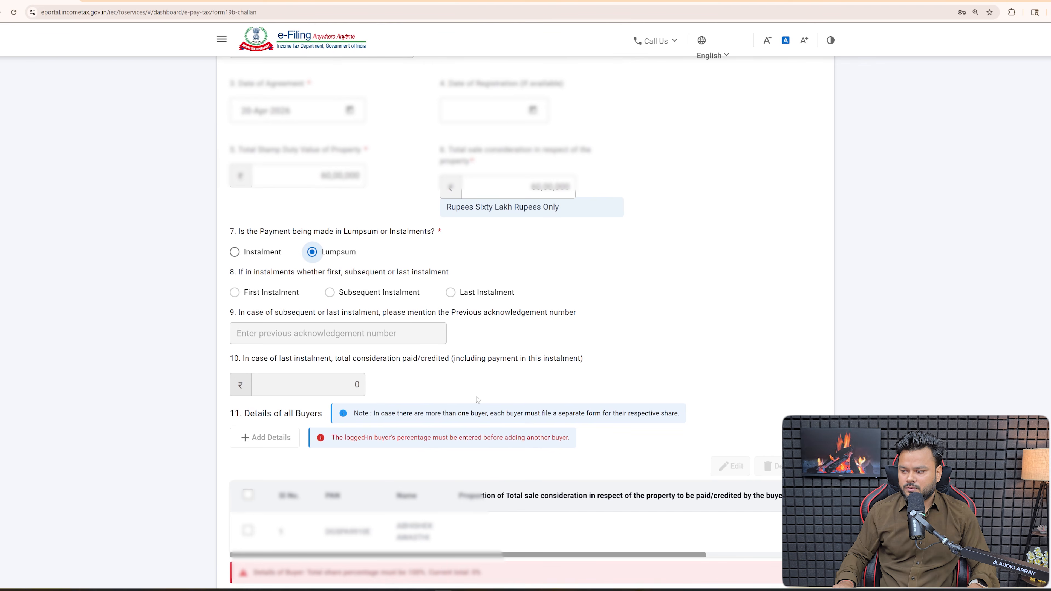
pyautogui.scroll(-1, 443, 377)
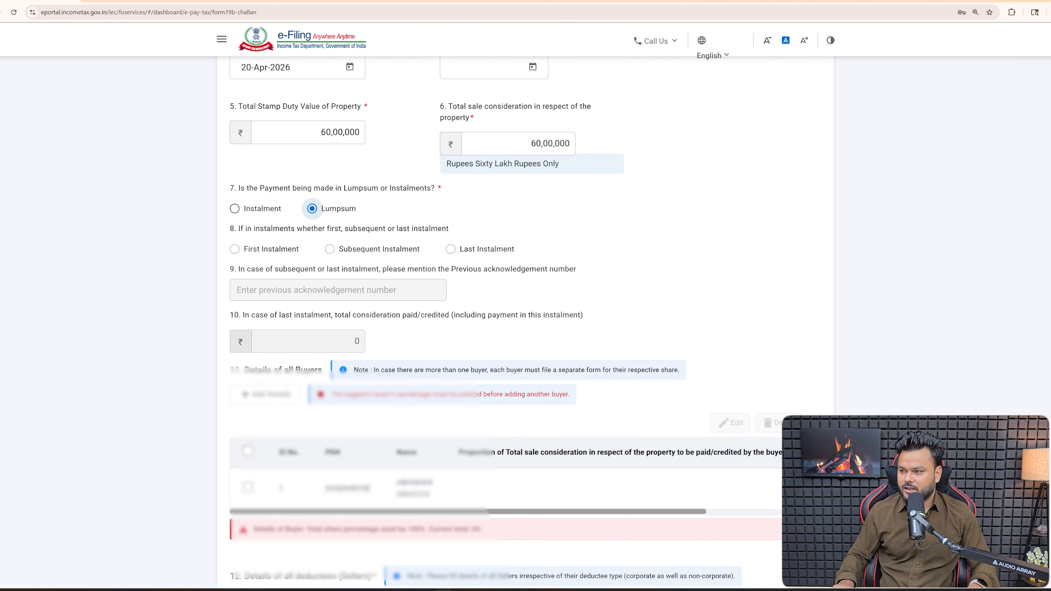
pyautogui.scroll(-2, 295, 346)
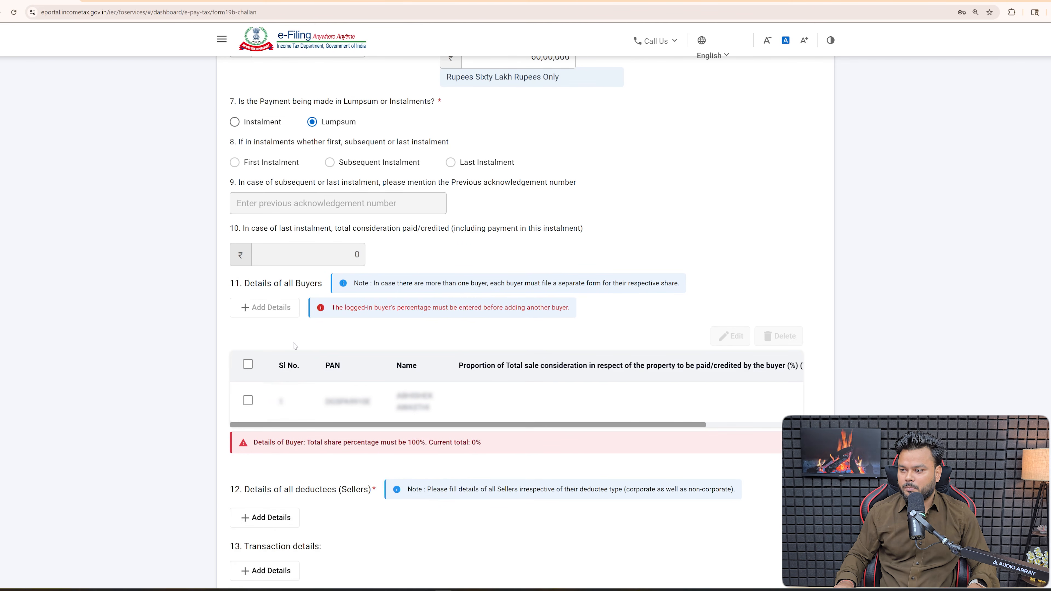
pyautogui.click(251, 400)
# - Edit the buyer's share of the sale consideration to 100% and save it
pyautogui.click(720, 337)
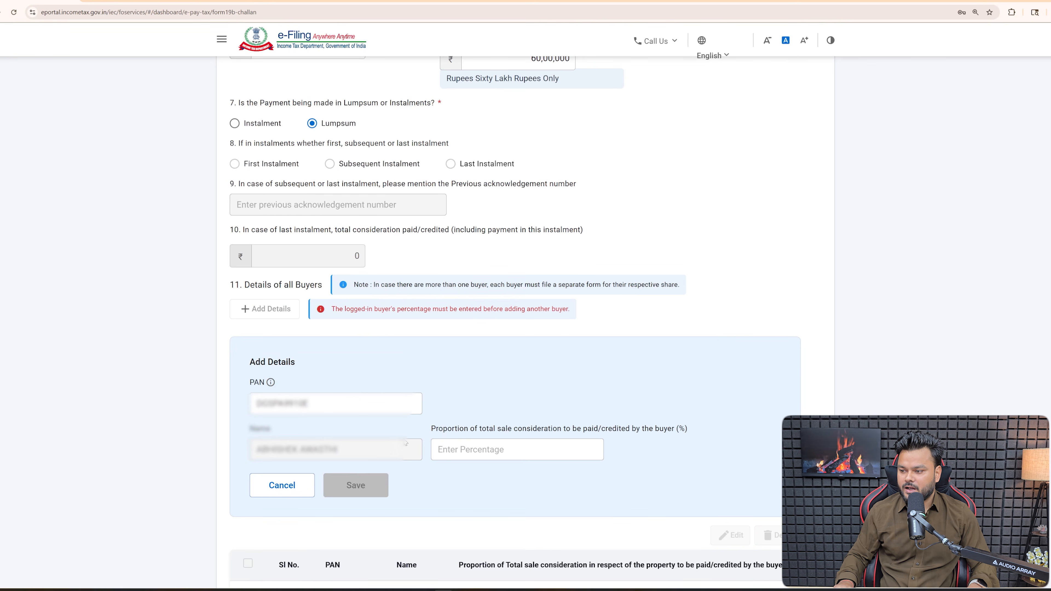
pyautogui.click(467, 450)
pyautogui.write('1000')
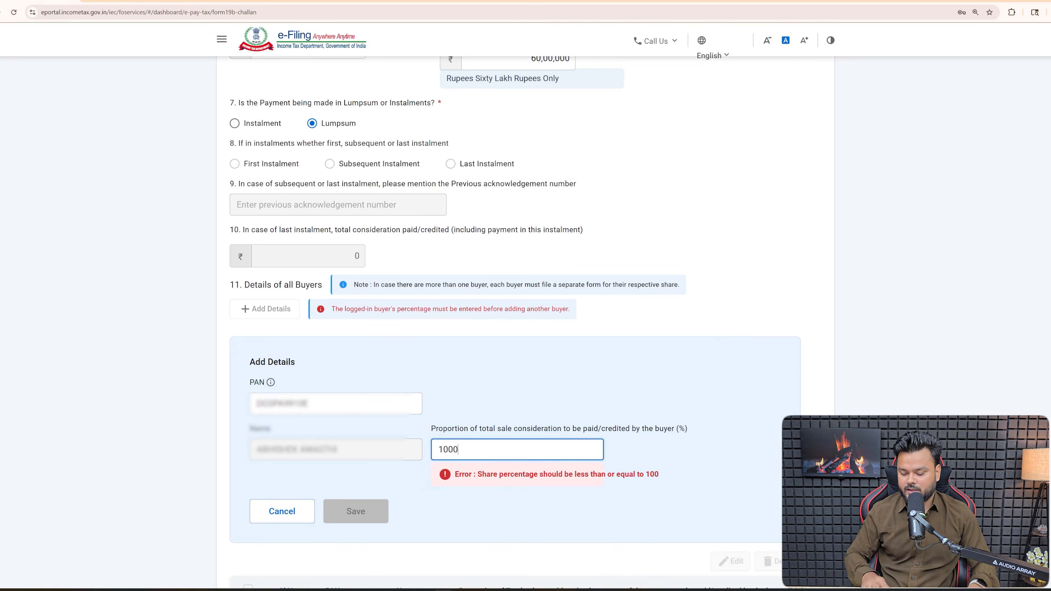
pyautogui.press('BackSpace')
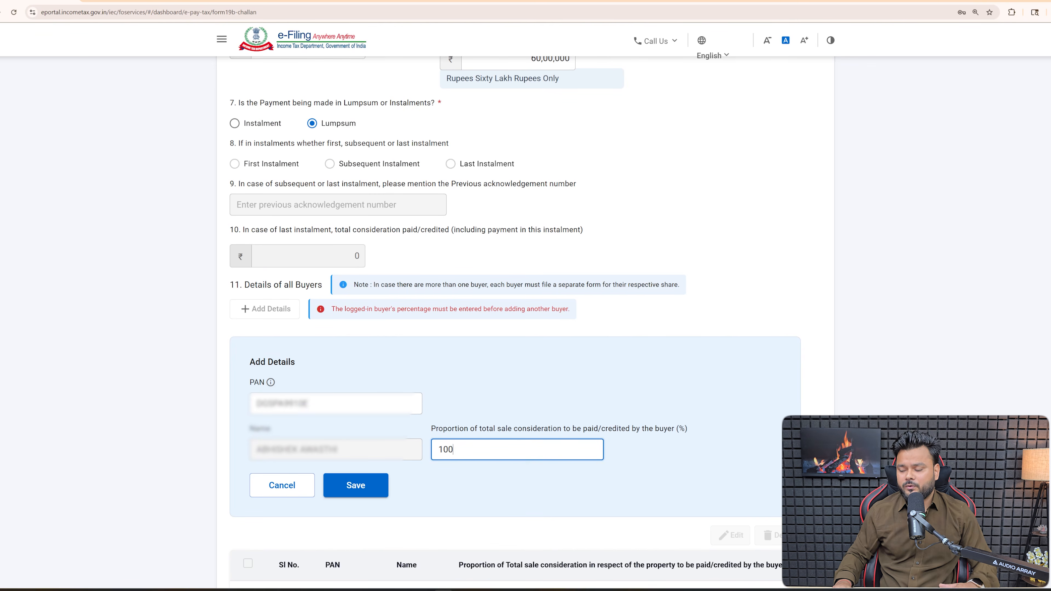
pyautogui.click(359, 490)
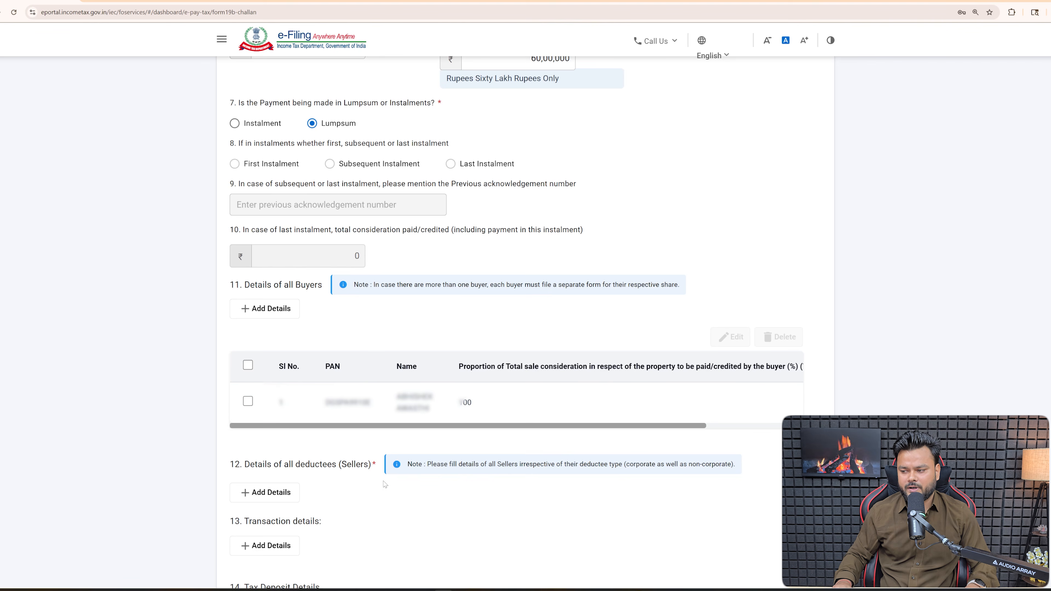
# - Add both sellers as deductees, each taking a 50% share of the sale consideration
pyautogui.click(273, 493)
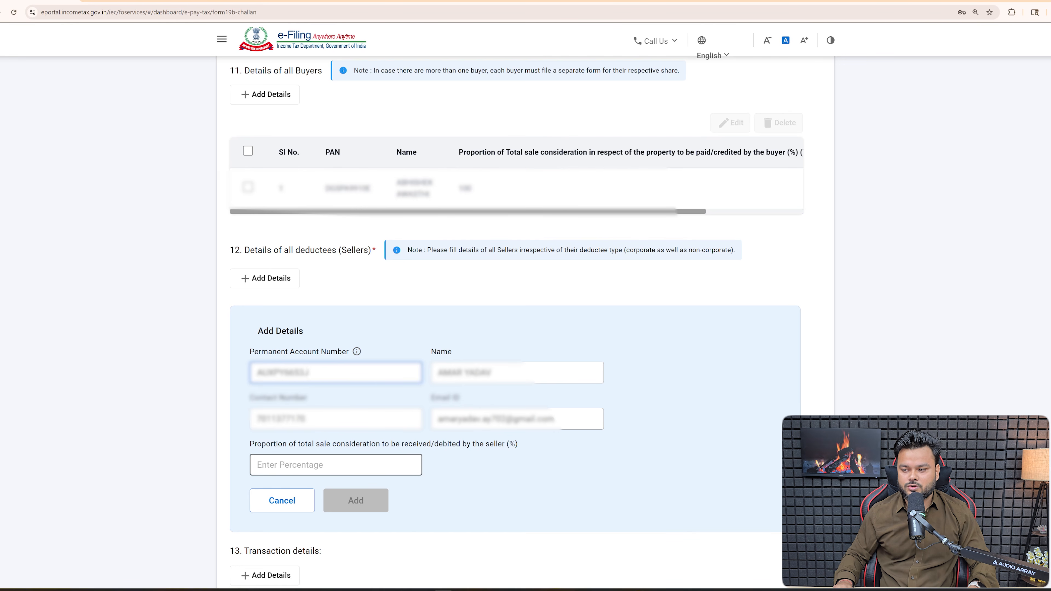
pyautogui.click(336, 465)
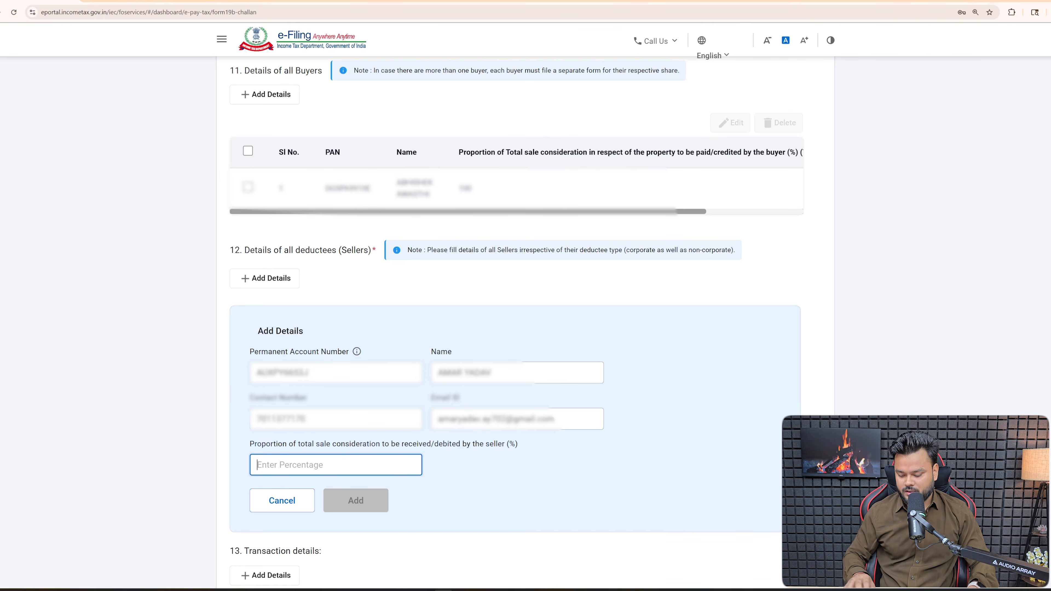
pyautogui.write('50')
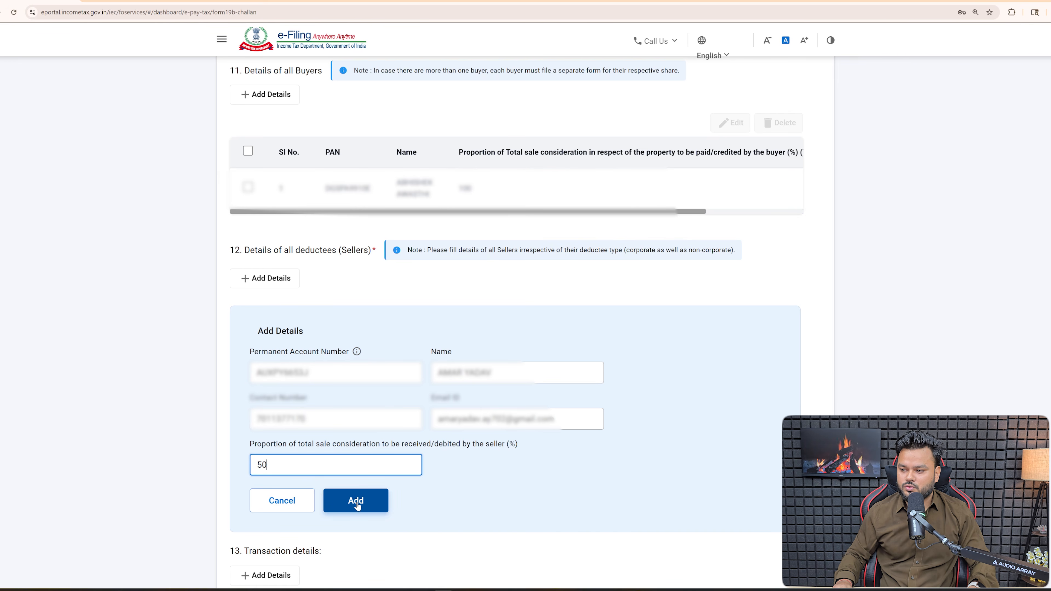
pyautogui.click(357, 501)
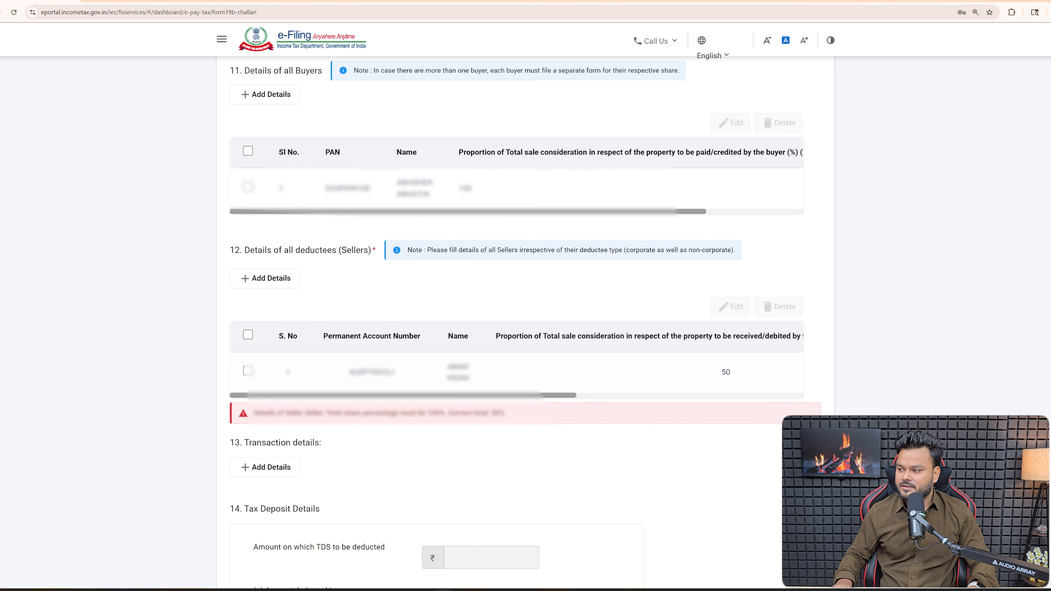
pyautogui.click(265, 278)
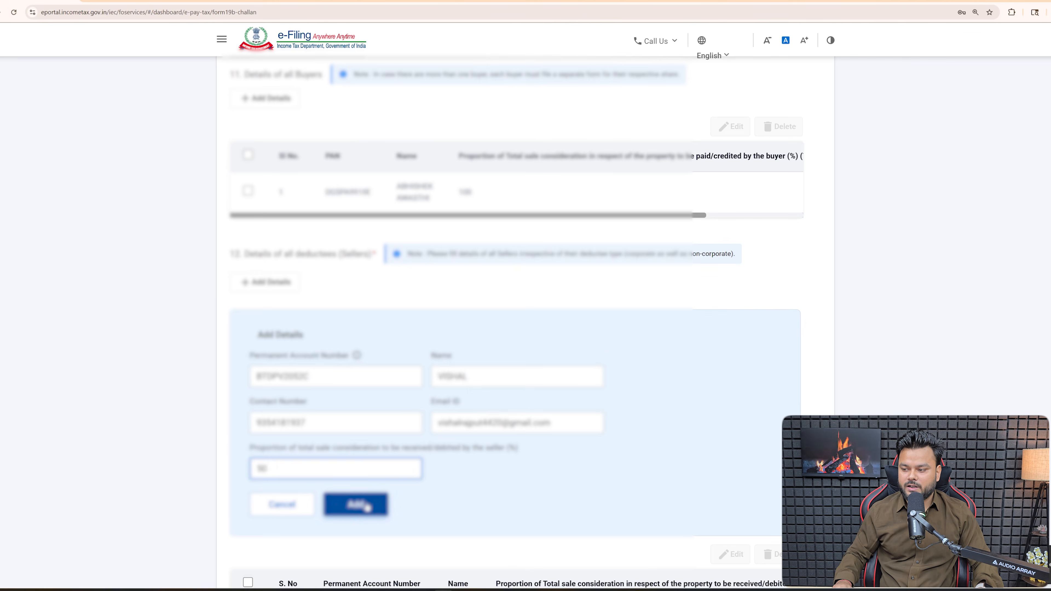
pyautogui.click(366, 506)
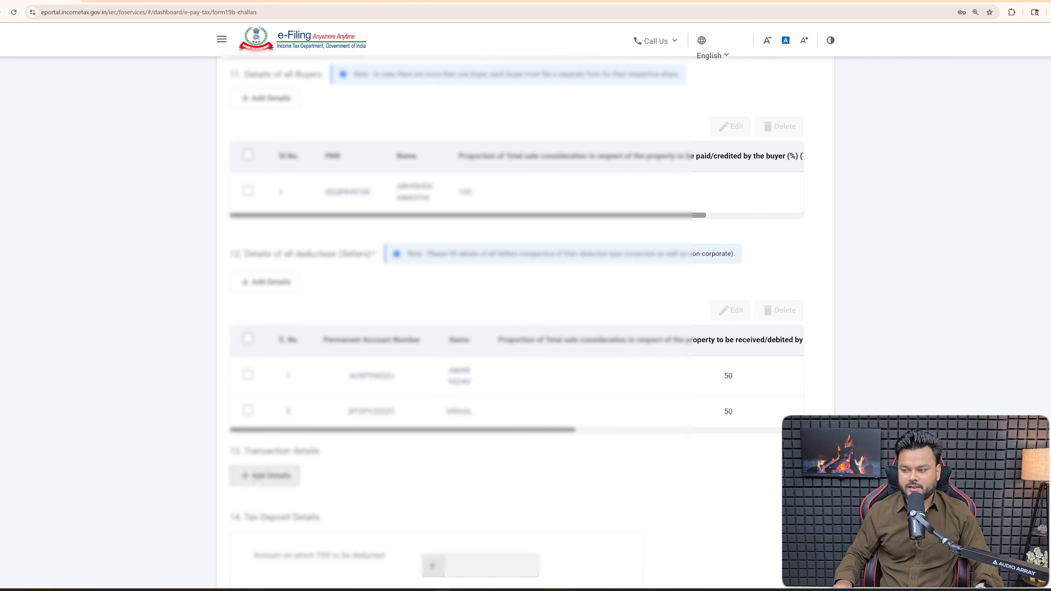
pyautogui.click(266, 475)
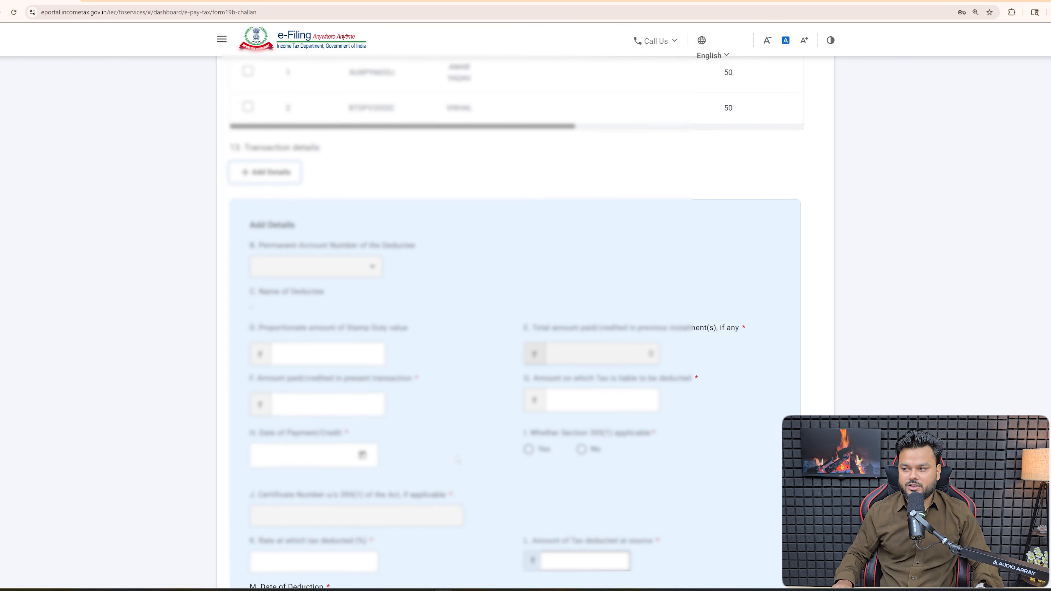
# - Pick the first seller's PAN, enter 3000000 paid, and set the payment date to 20-Apr-2026
pyautogui.scroll(-2, 455, 466)
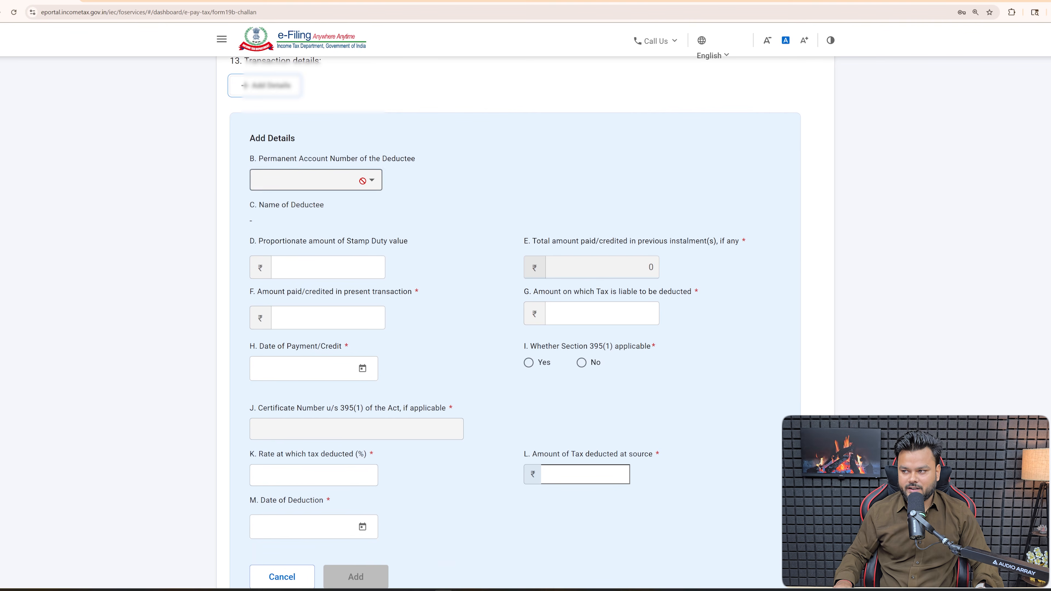
pyautogui.click(335, 180)
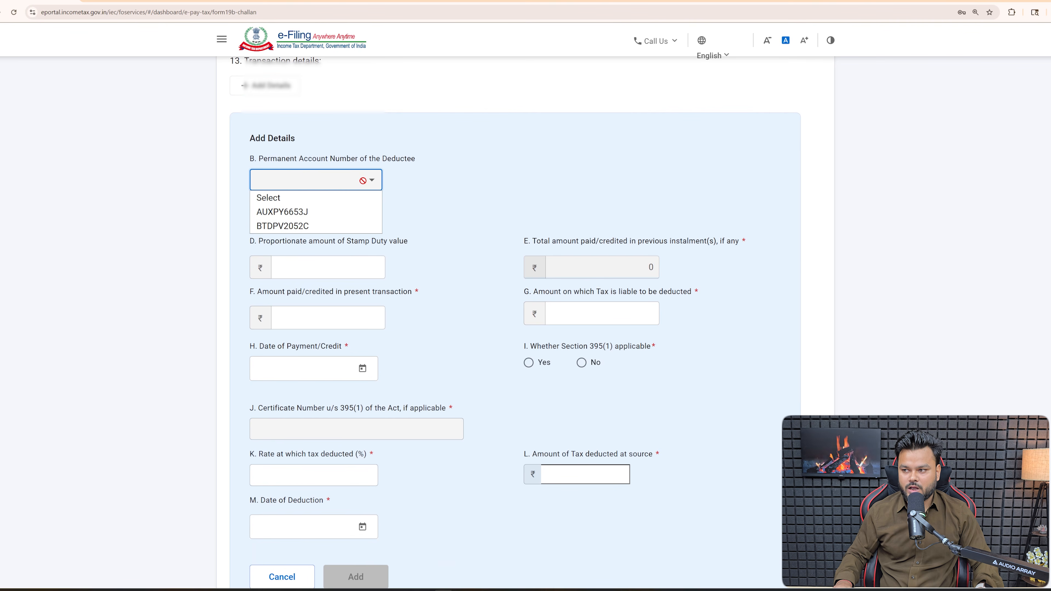
pyautogui.click(312, 211)
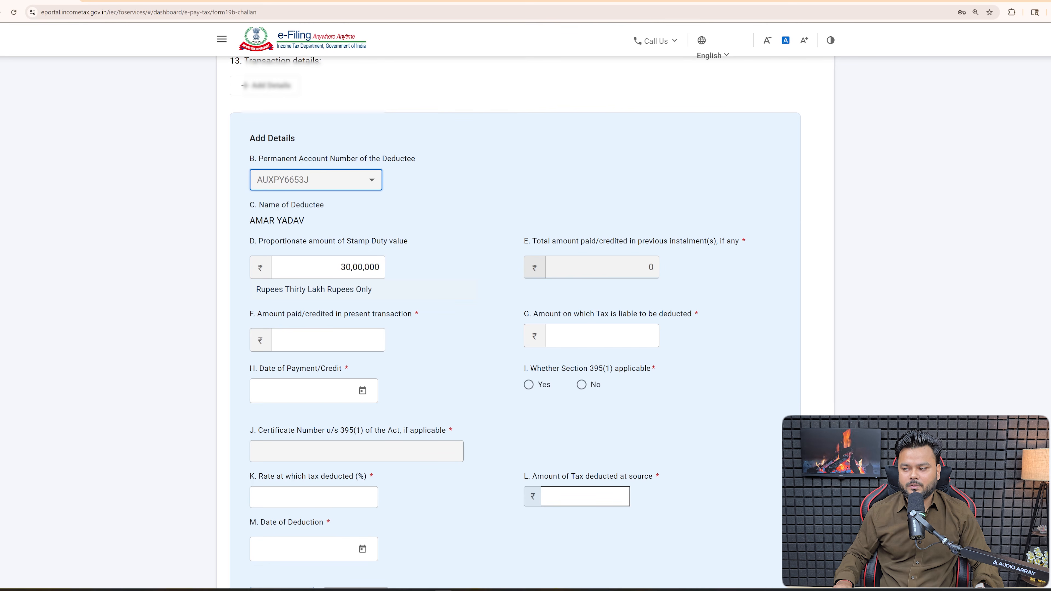
pyautogui.moveTo(344, 314); pyautogui.dragTo(412, 314)
pyautogui.click(331, 340)
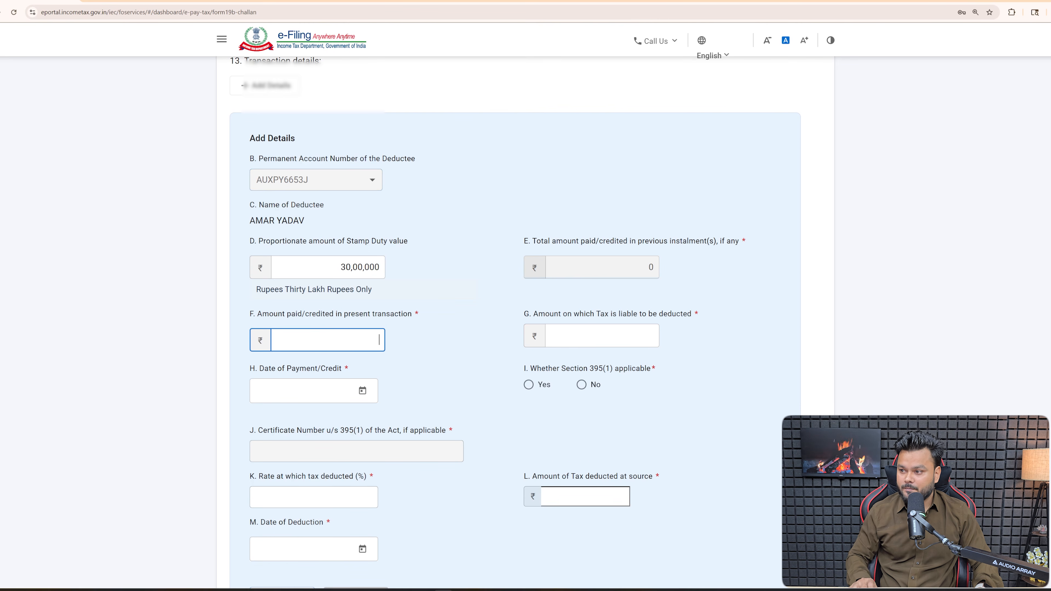
pyautogui.write('3000000')
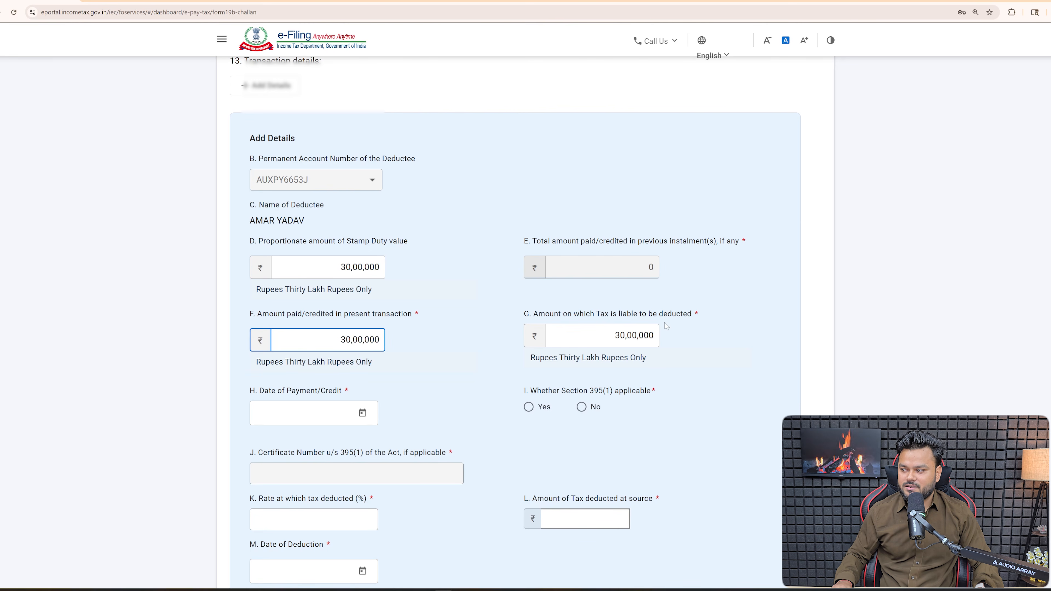
pyautogui.click(362, 415)
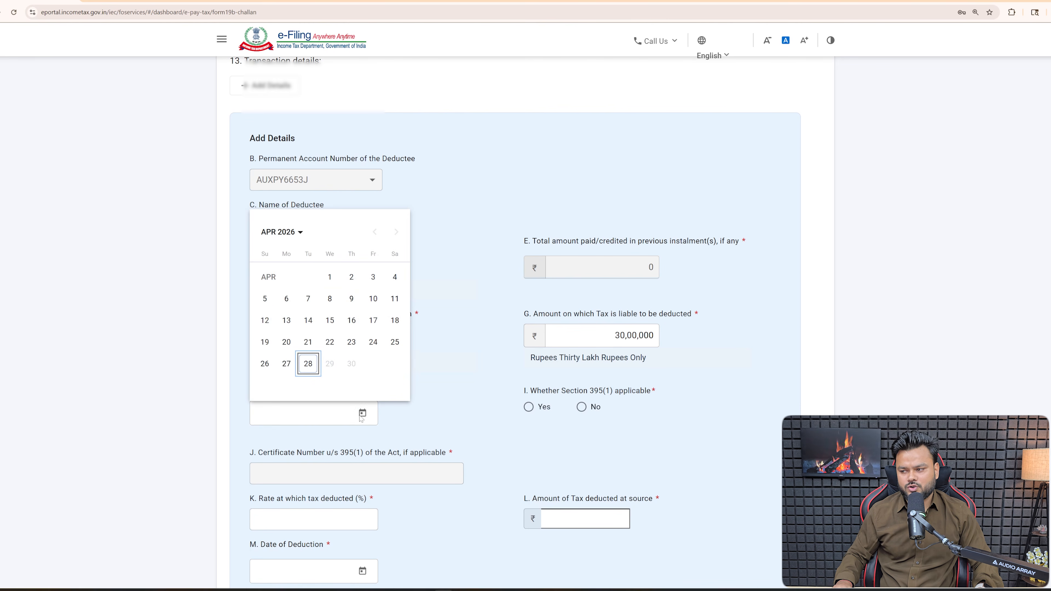
pyautogui.click(286, 342)
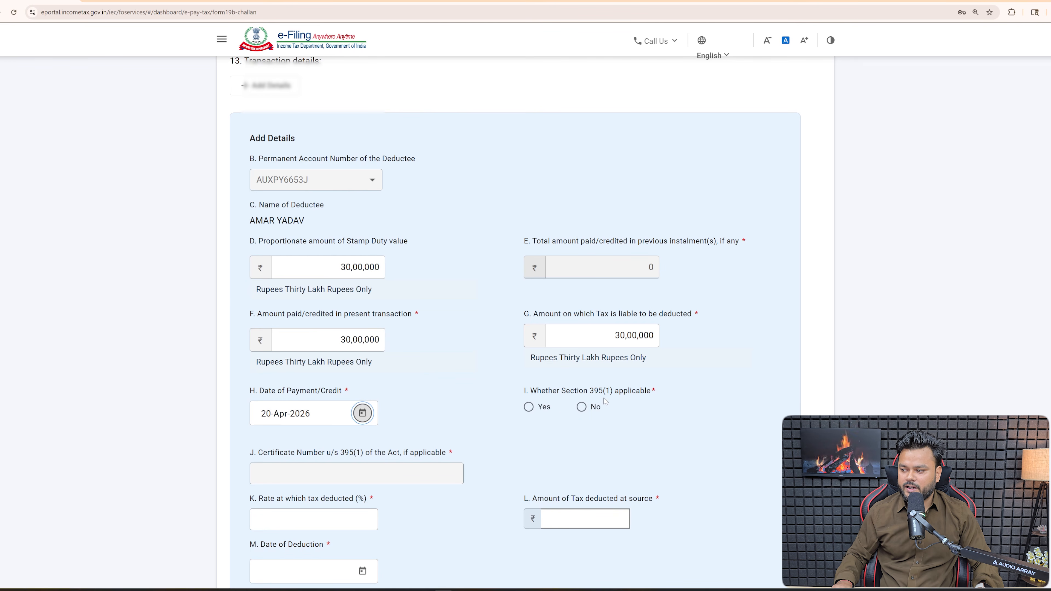
# - Mark Section 395(1) as No, set rate 1% and deduction date 20-Apr-2026, then add the transaction
pyautogui.moveTo(562, 391); pyautogui.dragTo(611, 390)
pyautogui.click(581, 406)
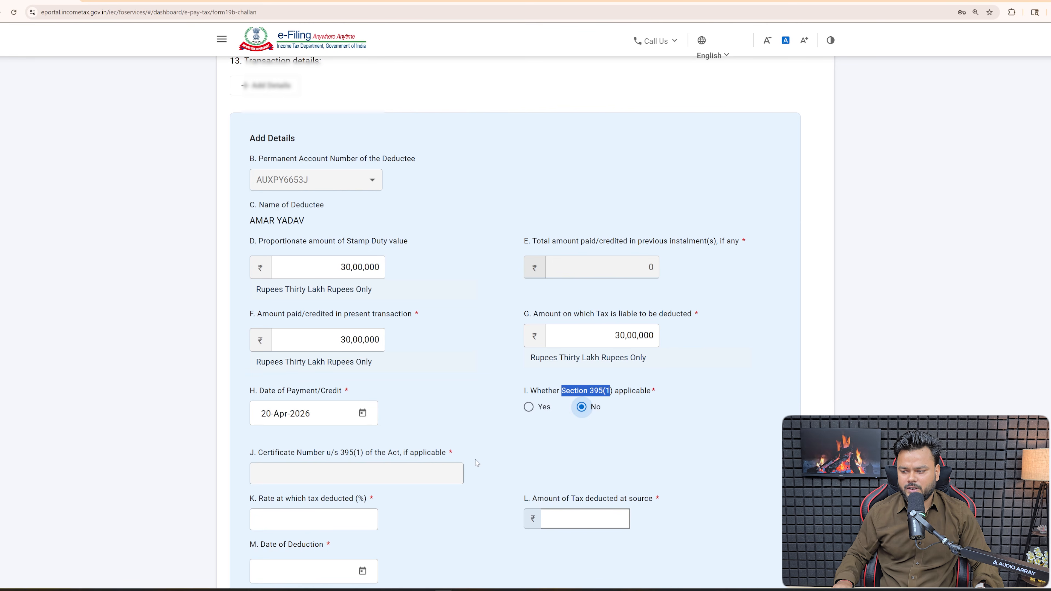
pyautogui.click(313, 520)
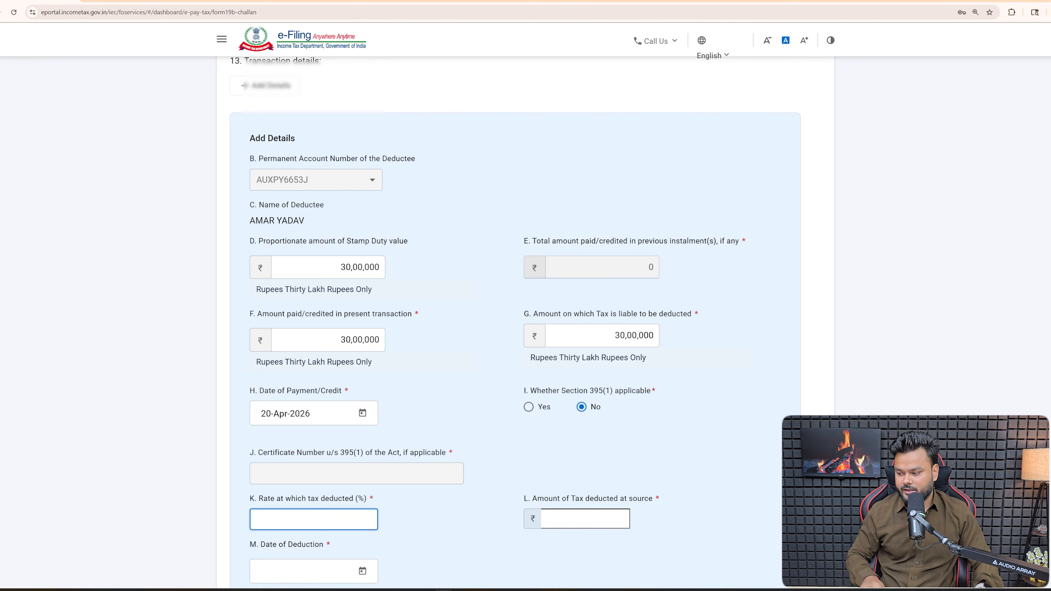
pyautogui.write('1')
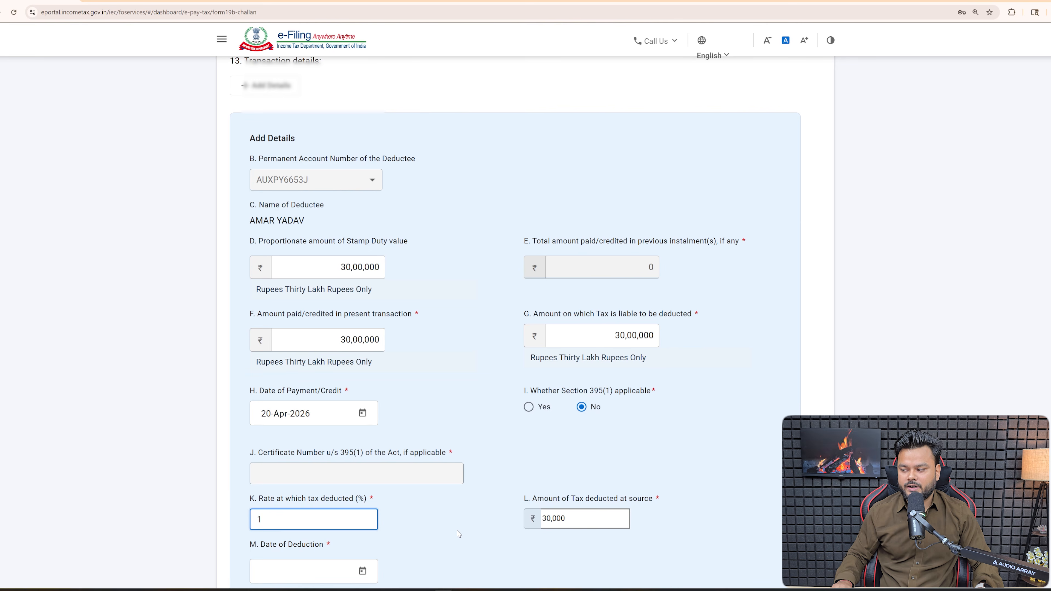
pyautogui.click(363, 571)
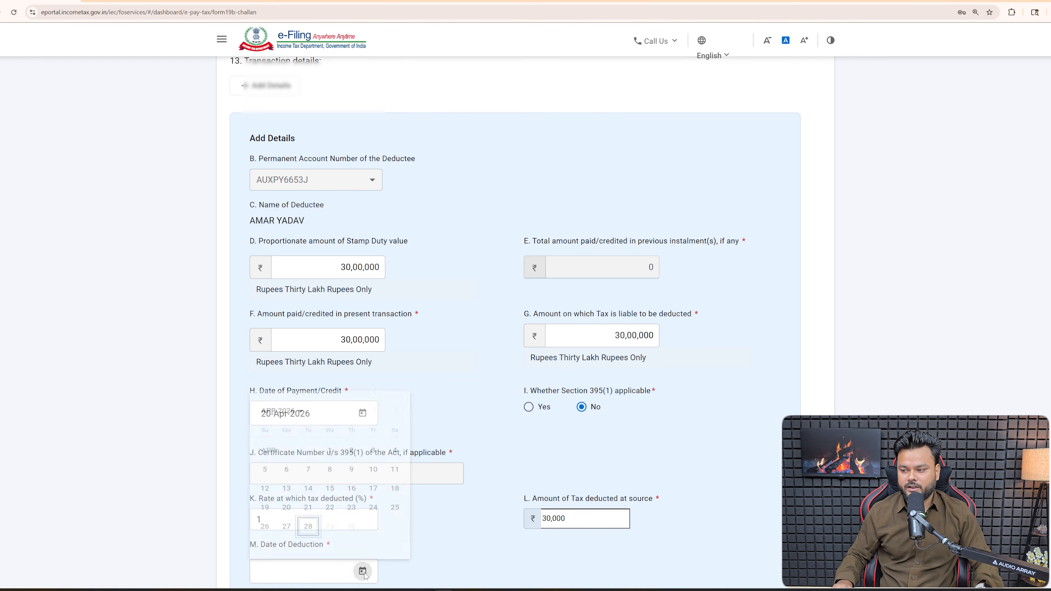
pyautogui.click(286, 499)
pyautogui.scroll(-3, 480, 505)
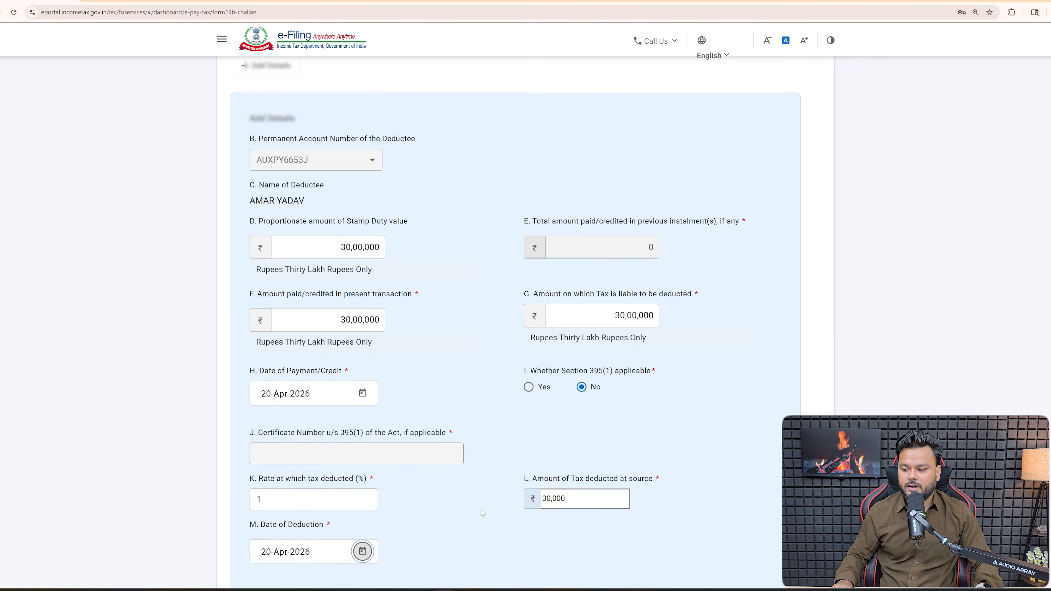
pyautogui.scroll(1, 481, 513)
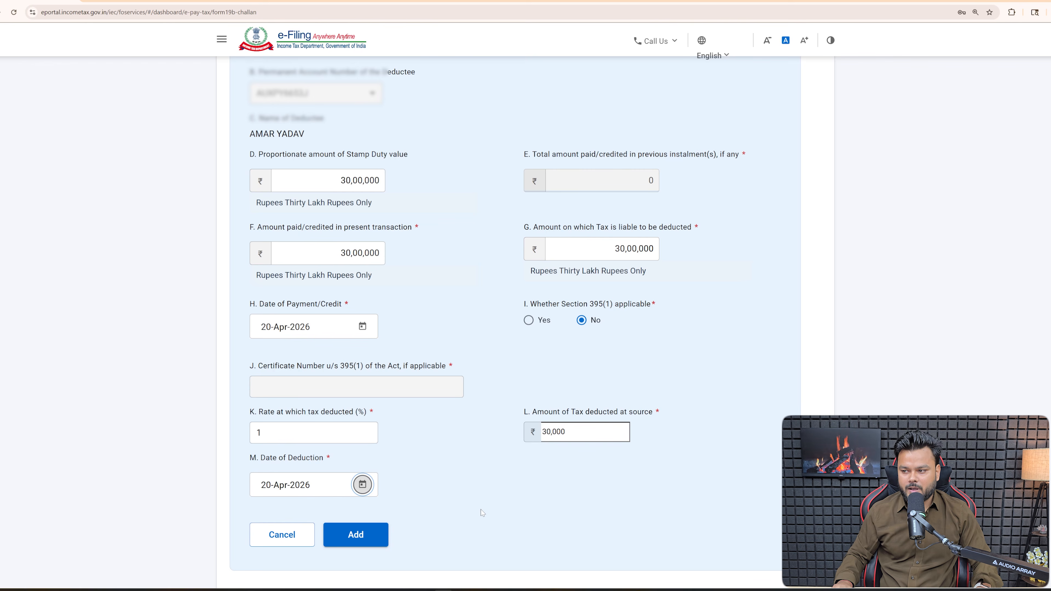
pyautogui.click(363, 537)
pyautogui.scroll(-5, 367, 535)
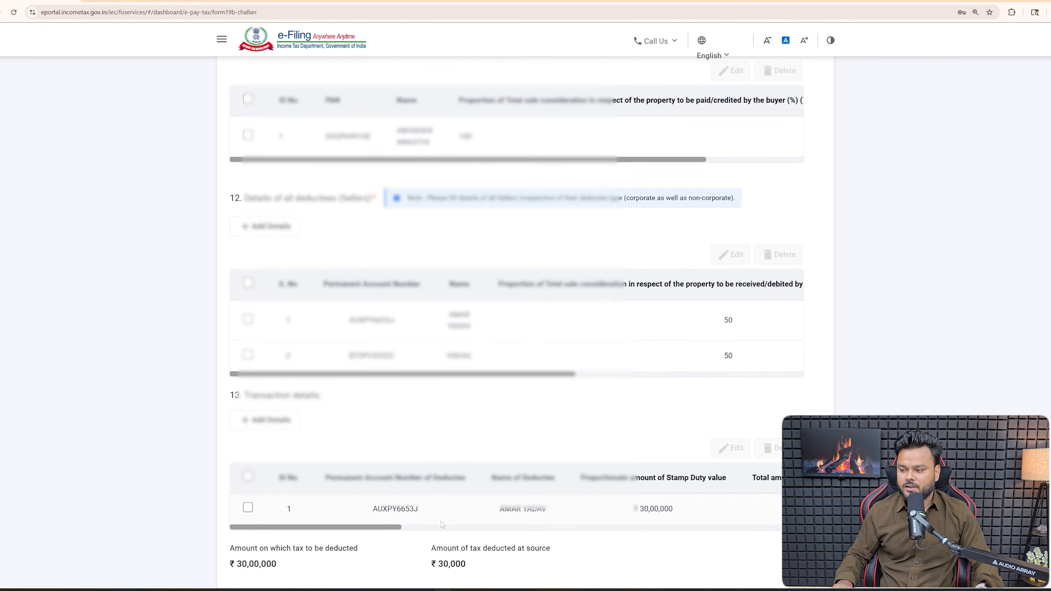
# - Start a new transaction for the second seller's PAN with 30,00,000 paid on 20-Apr-2026
pyautogui.click(273, 345)
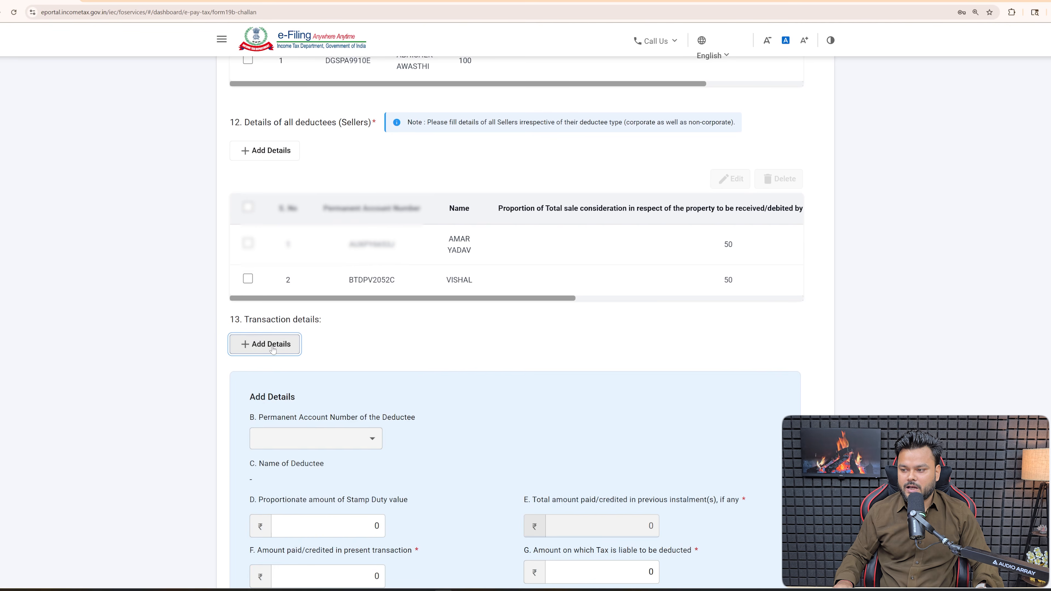
pyautogui.scroll(-2, 418, 440)
pyautogui.click(361, 351)
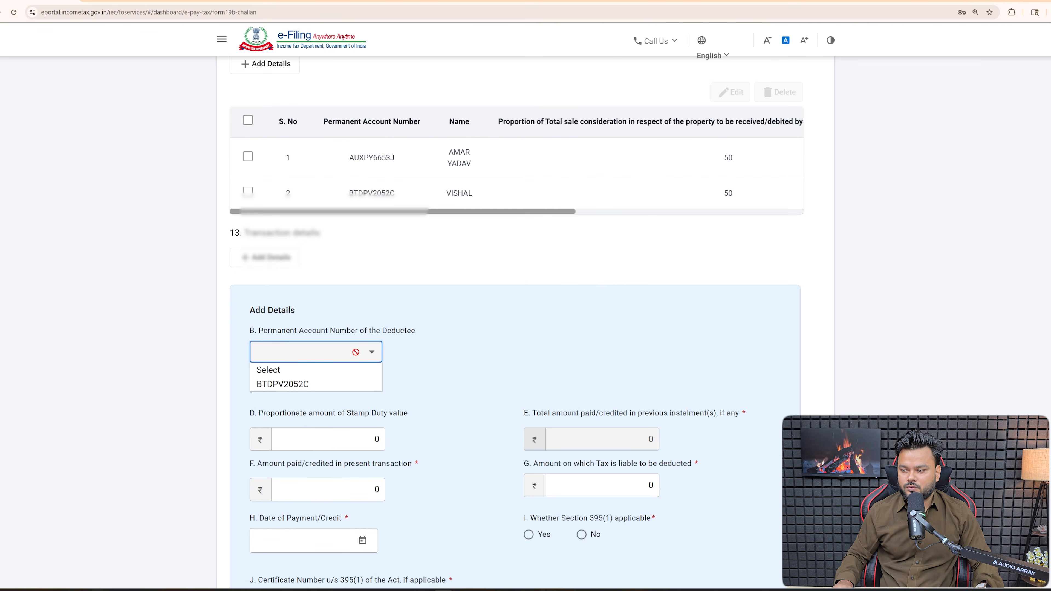
pyautogui.click(290, 384)
pyautogui.scroll(-3, 379, 404)
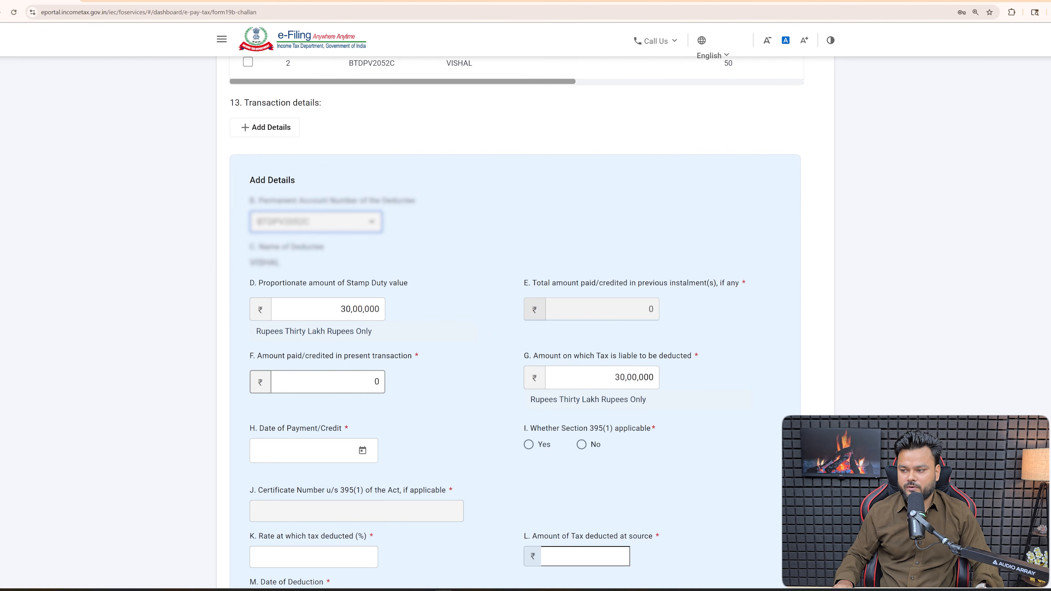
pyautogui.click(364, 382)
pyautogui.write('30,00,000')
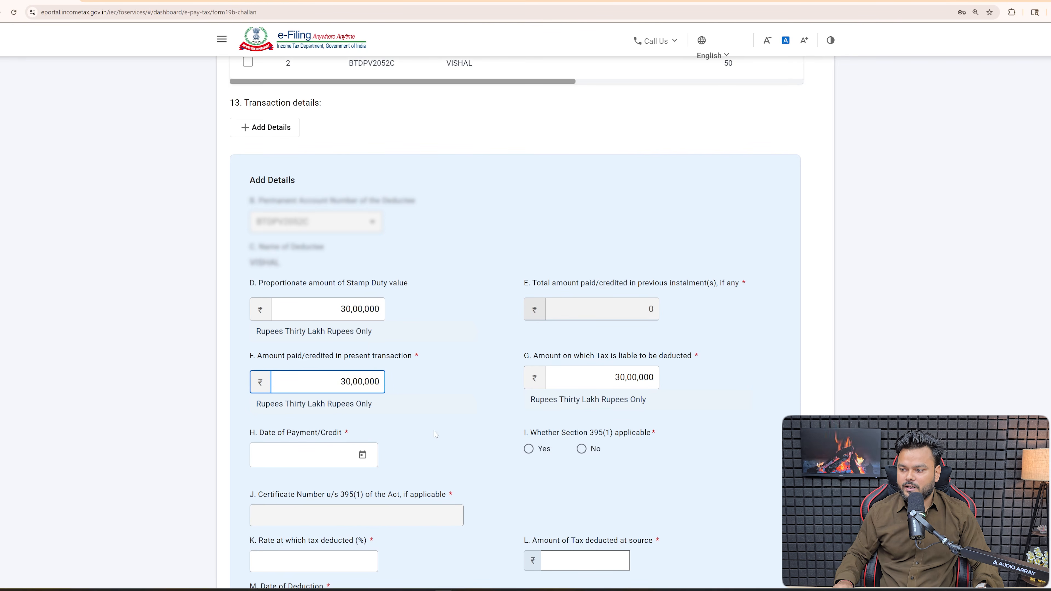
pyautogui.click(362, 455)
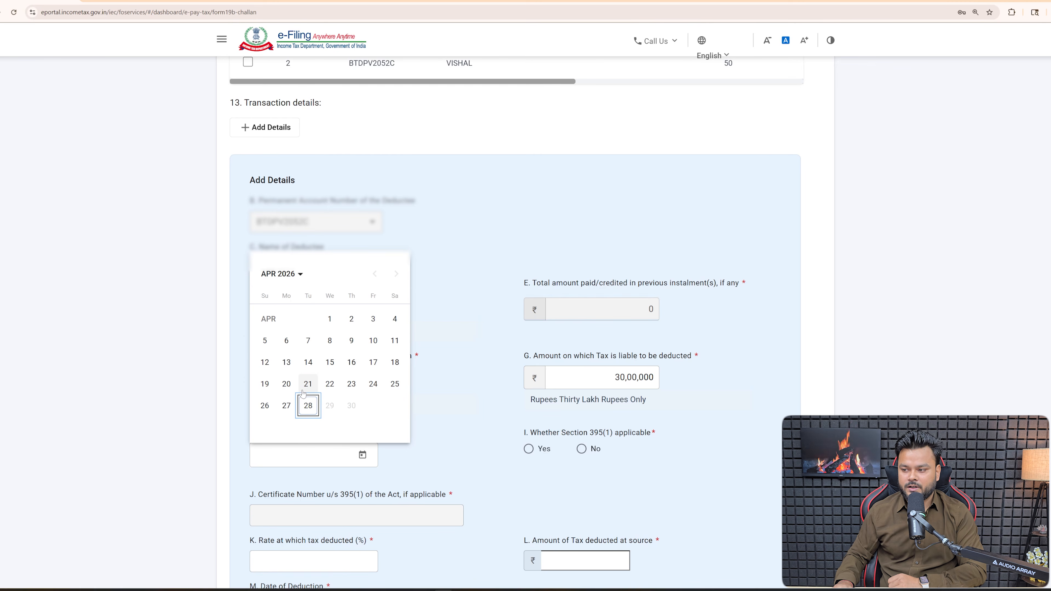
pyautogui.click(286, 384)
# - Mark Section 395(1) as No, set rate 1% and deduction date 20-Apr-2026, then add it
pyautogui.click(580, 449)
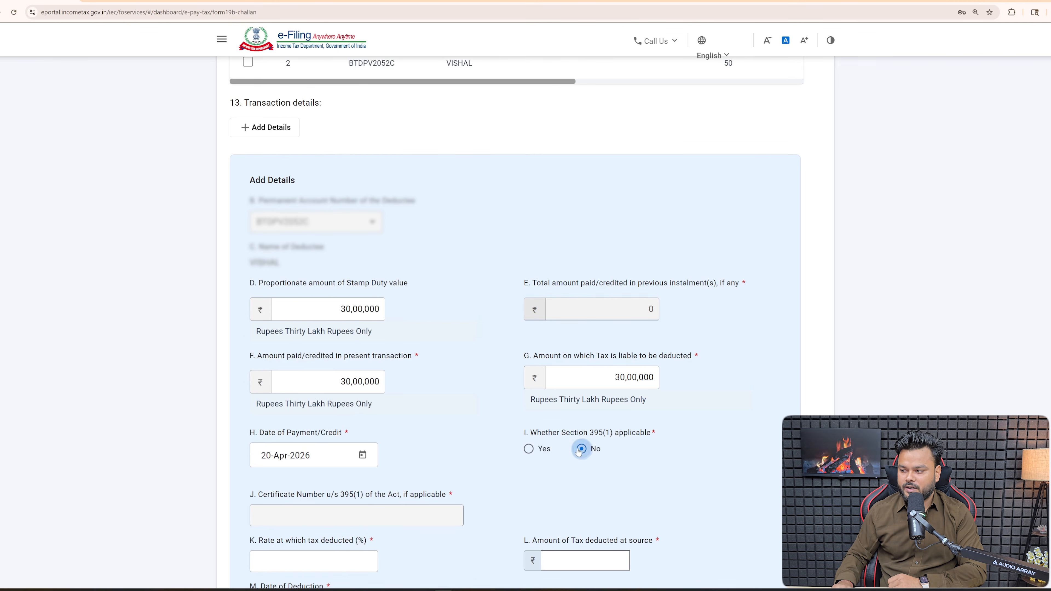
pyautogui.click(290, 562)
pyautogui.write('1')
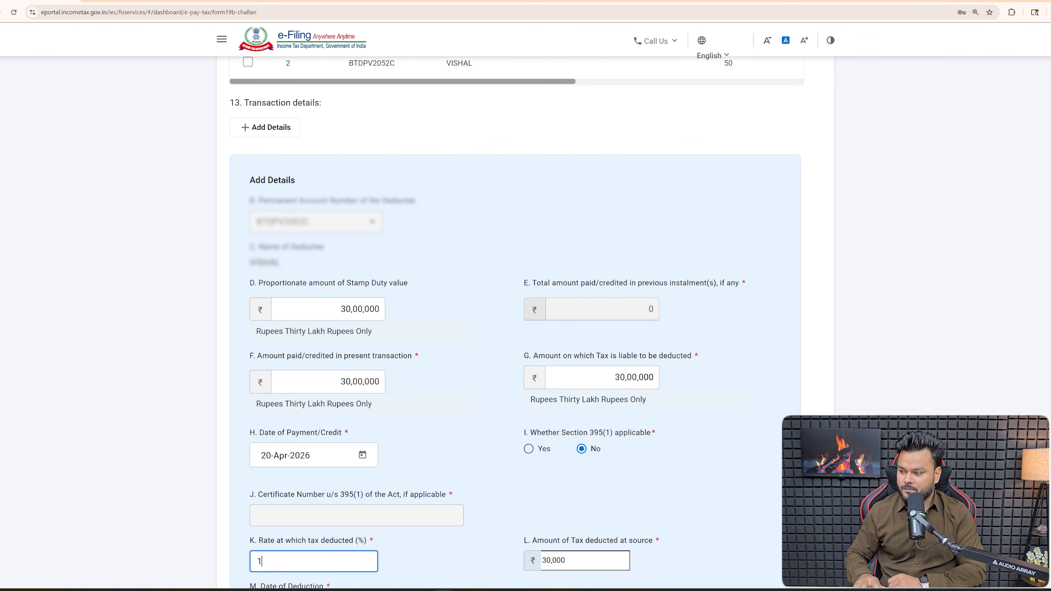
pyautogui.scroll(-3, 383, 491)
pyautogui.click(363, 483)
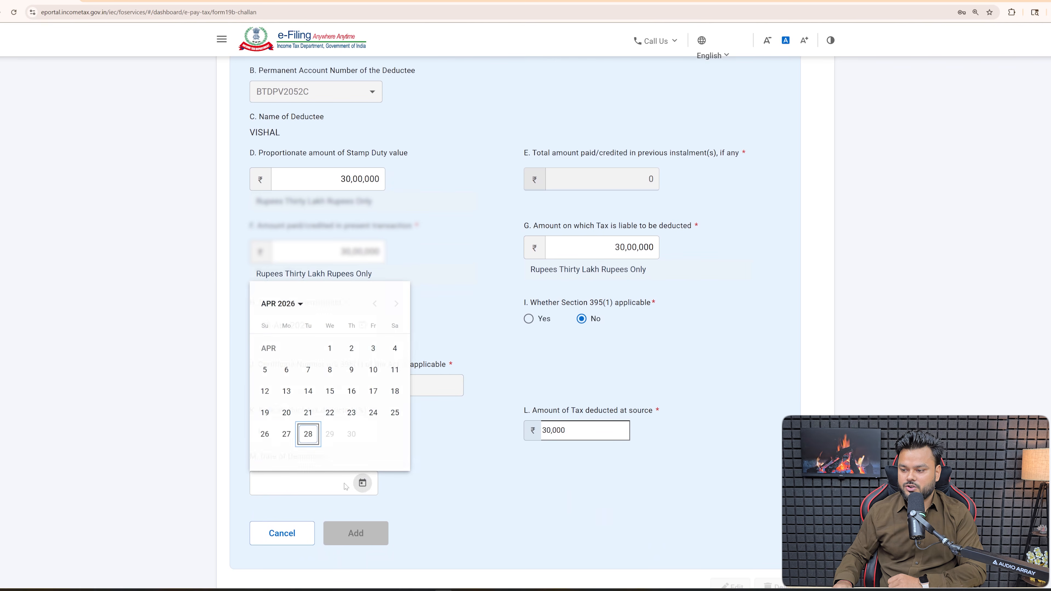
pyautogui.click(286, 414)
pyautogui.click(363, 542)
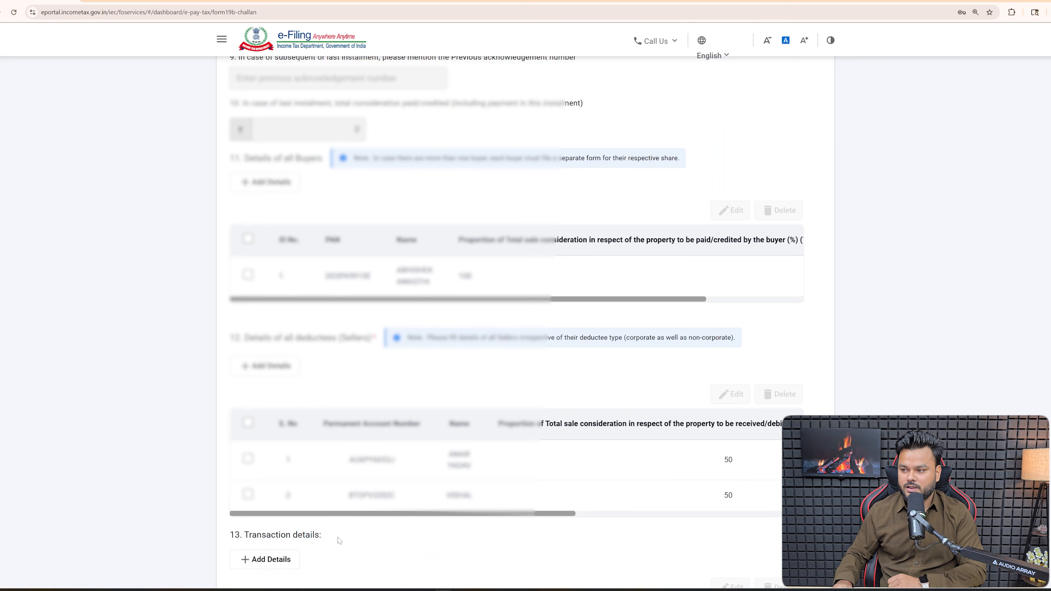
# - Review the Tax Deposit Details: 60,00,000 taxable amount and ₹60,000 total TDS
pyautogui.scroll(-6, 551, 533)
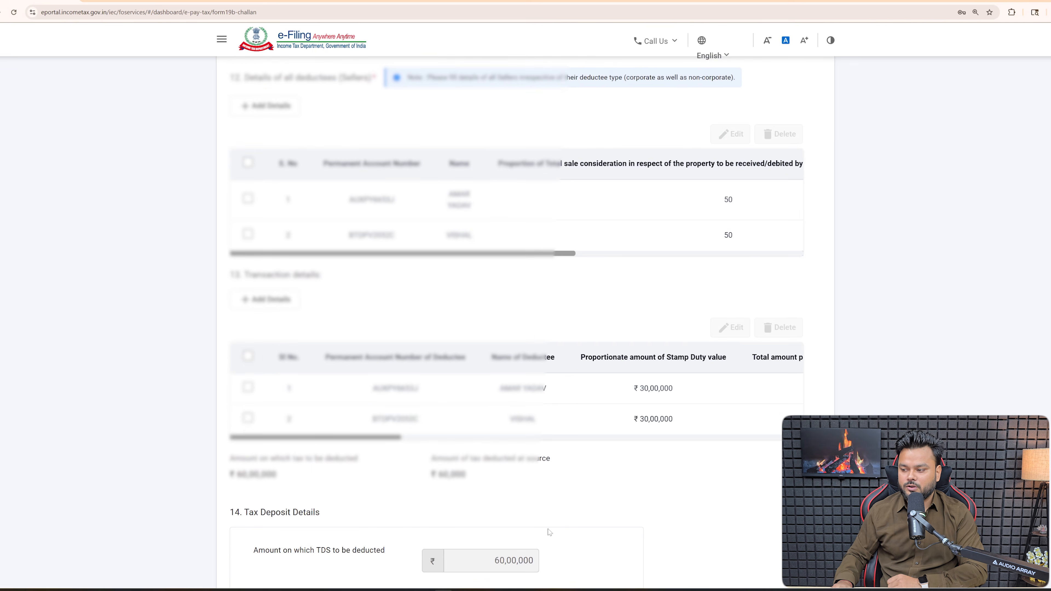
pyautogui.scroll(-2, 591, 518)
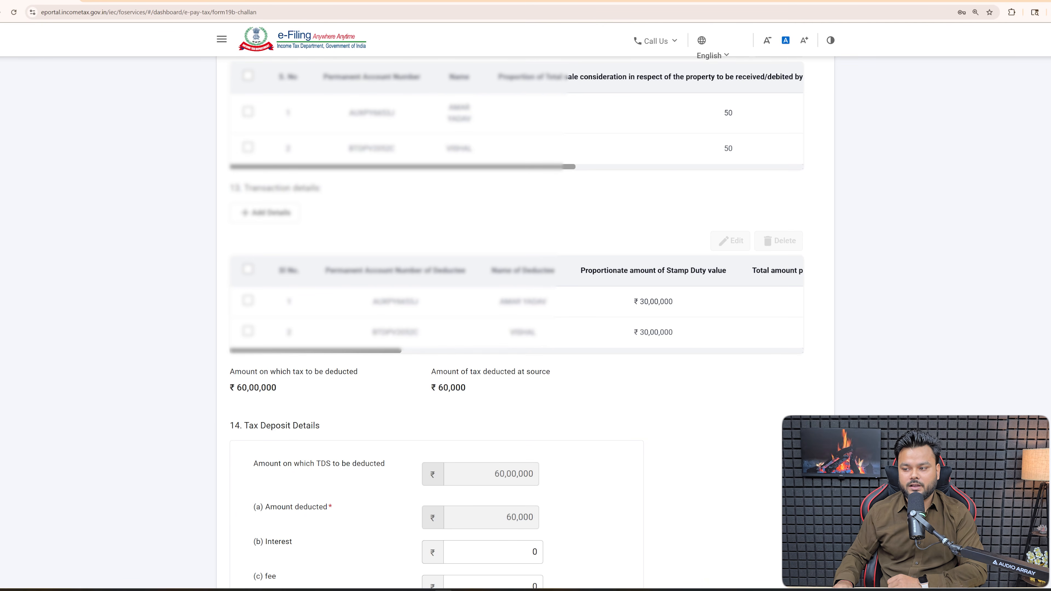
pyautogui.moveTo(234, 387); pyautogui.dragTo(282, 391)
pyautogui.click(350, 399)
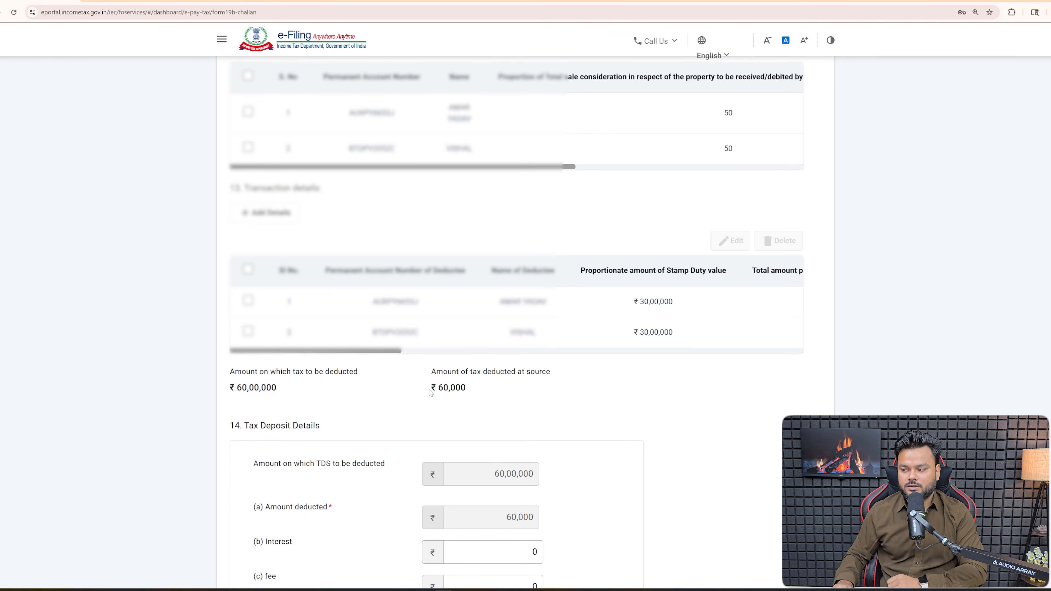
pyautogui.moveTo(437, 388); pyautogui.dragTo(470, 394)
pyautogui.scroll(-1, 469, 393)
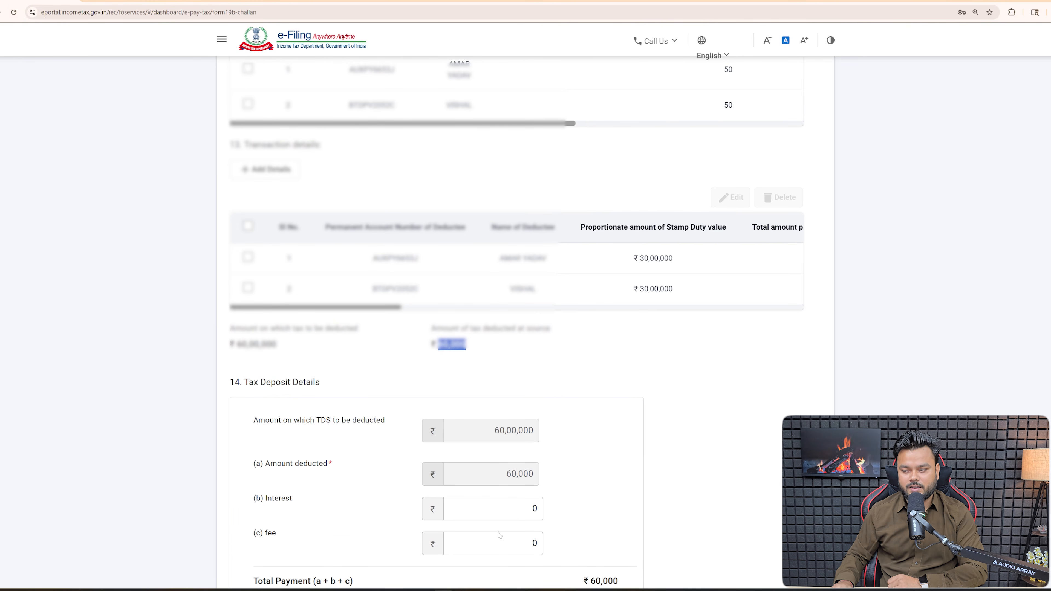
pyautogui.scroll(-2, 598, 523)
pyautogui.scroll(-1, 525, 307)
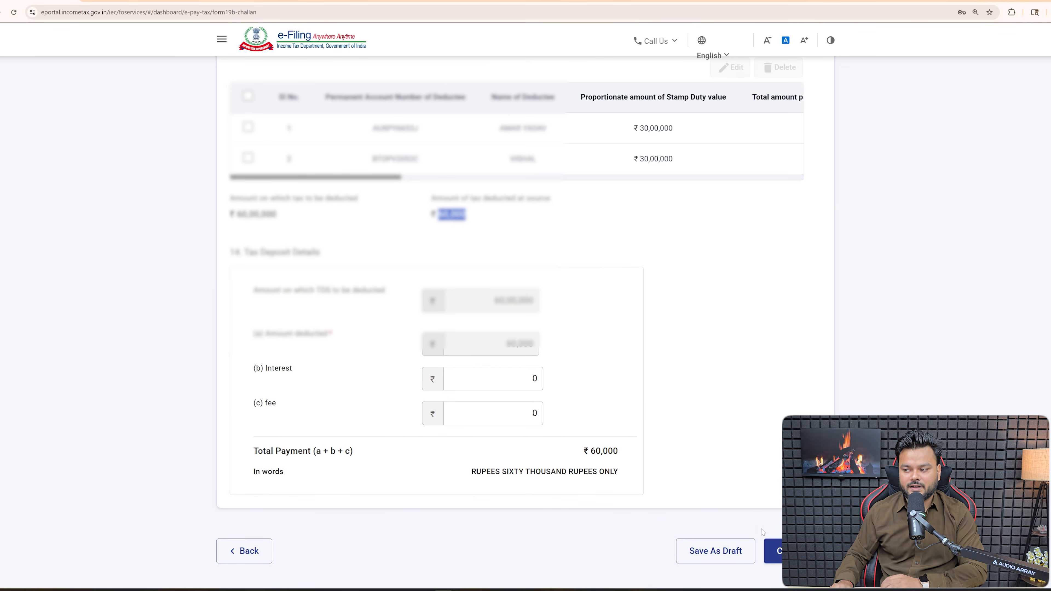
# - Continue to the payment-mode page and choose Payment Gateway including UPI and Credit Card
pyautogui.click(773, 550)
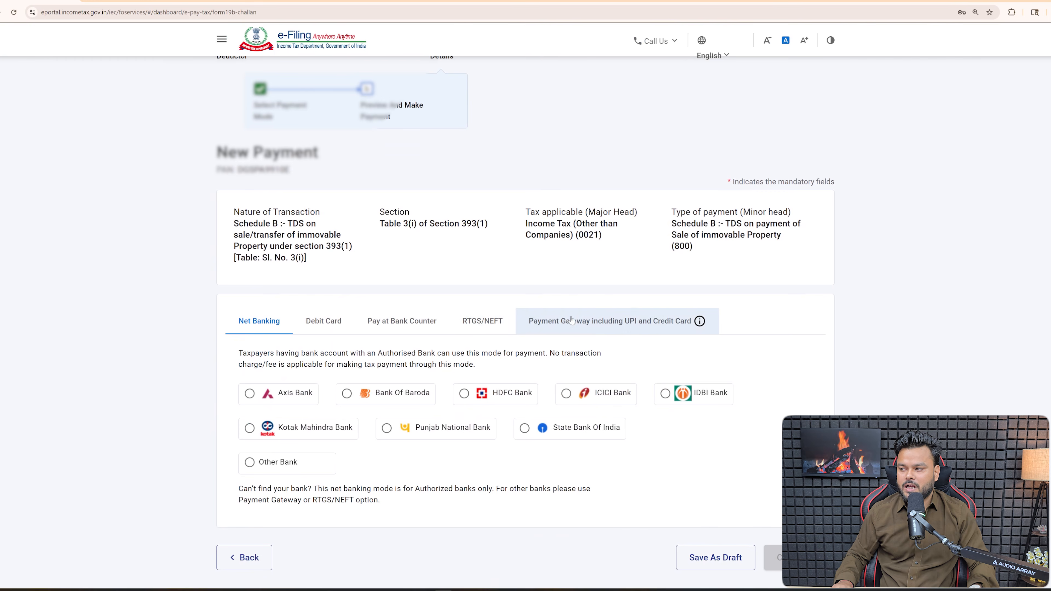
pyautogui.click(548, 326)
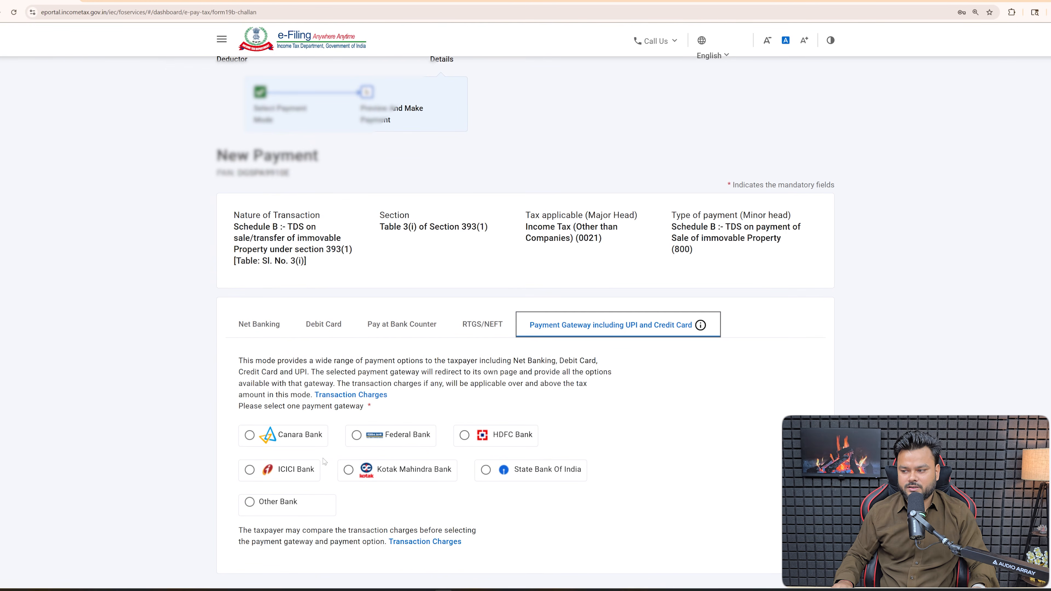
pyautogui.scroll(-2, 324, 462)
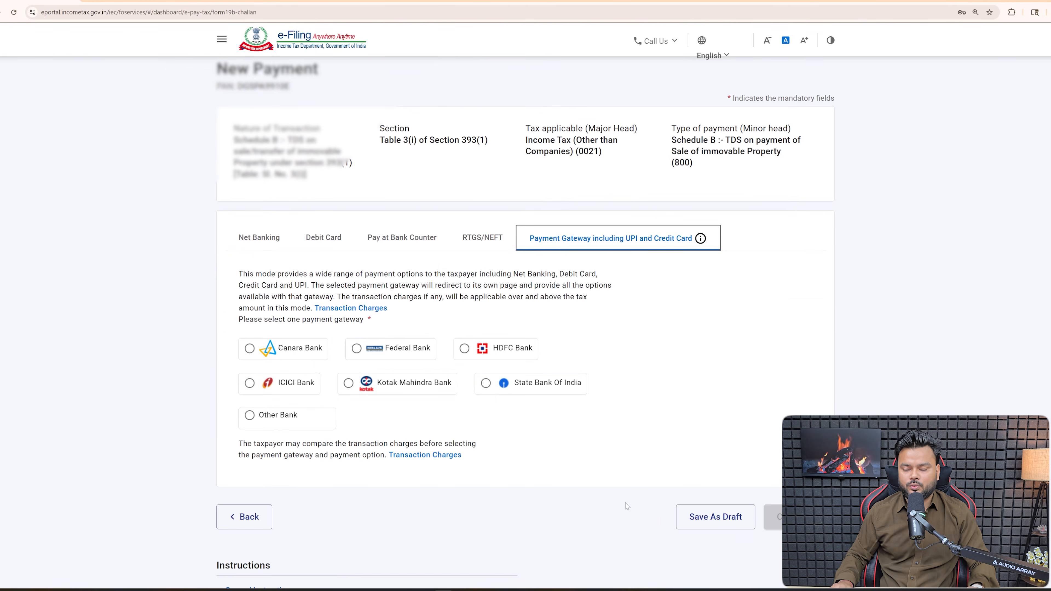